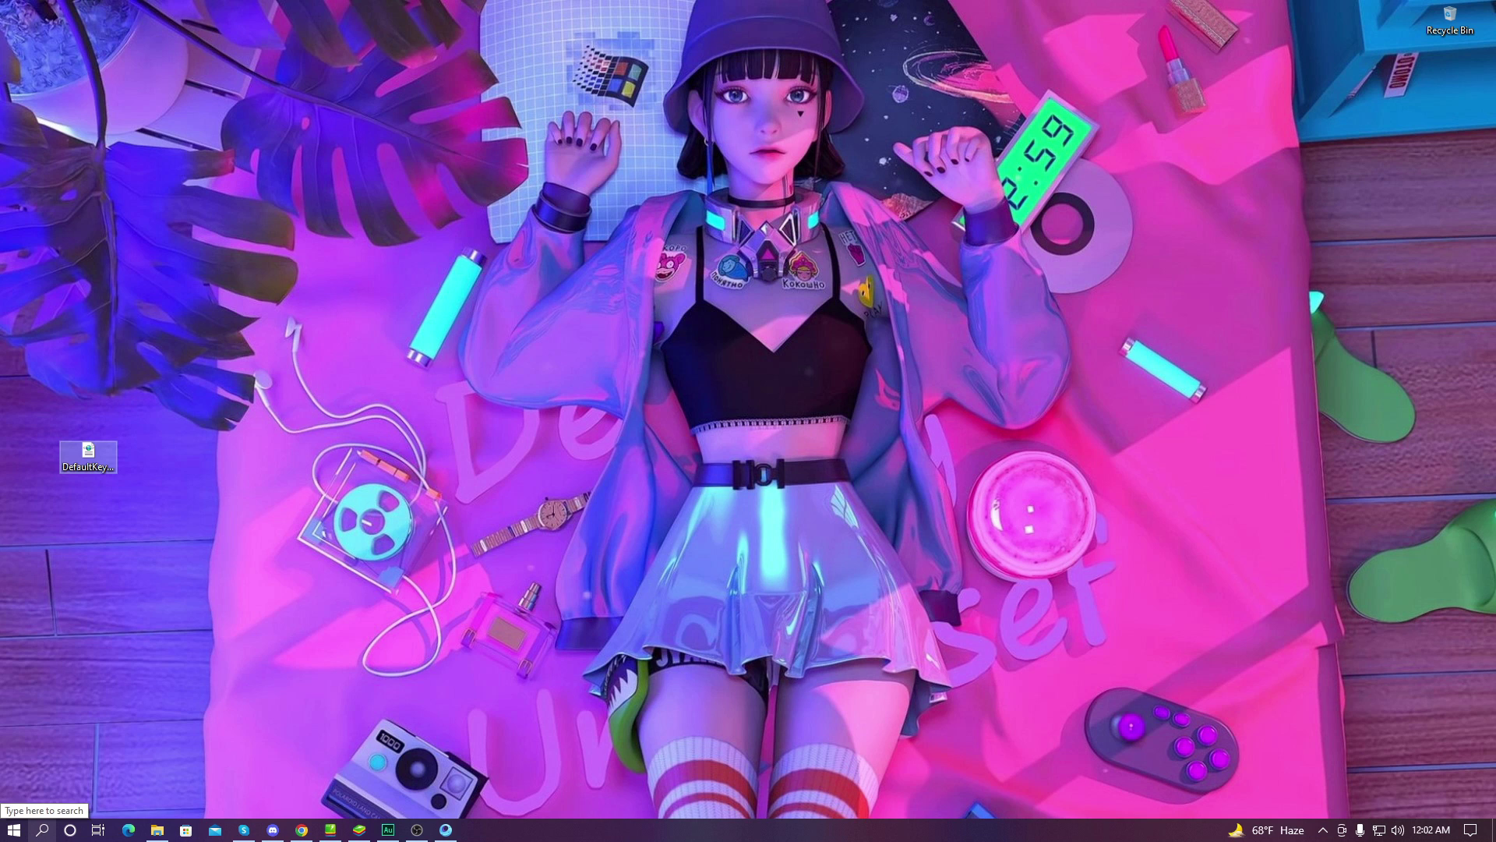
# Search Windows for "game", open GameLoop's file location and follow its shortcut to the program's install folder.
pyautogui.click(42, 831)
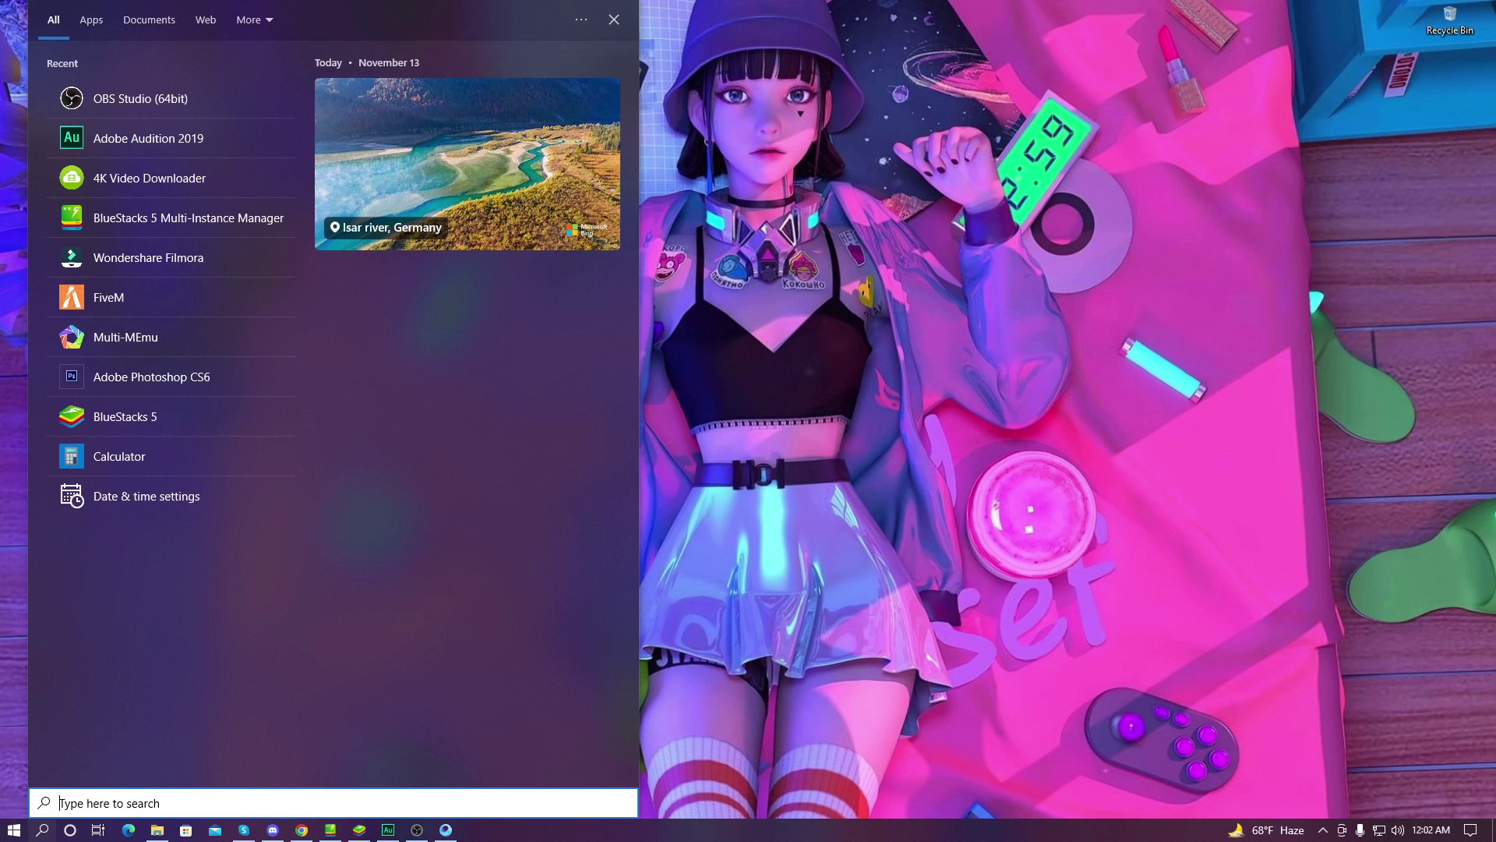
pyautogui.write('game')
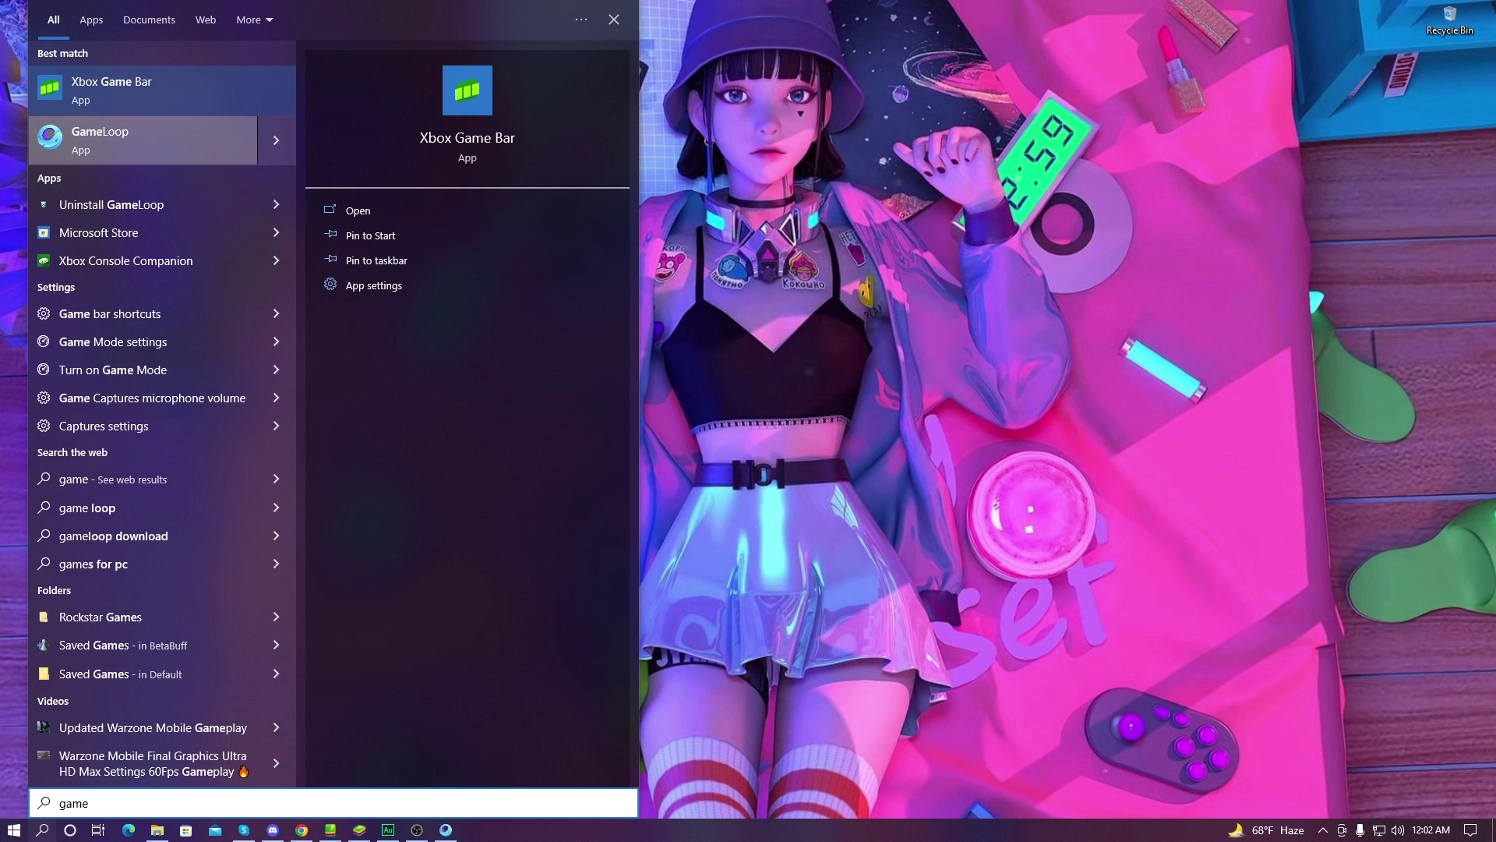
pyautogui.rightClick(109, 141)
pyautogui.click(160, 180)
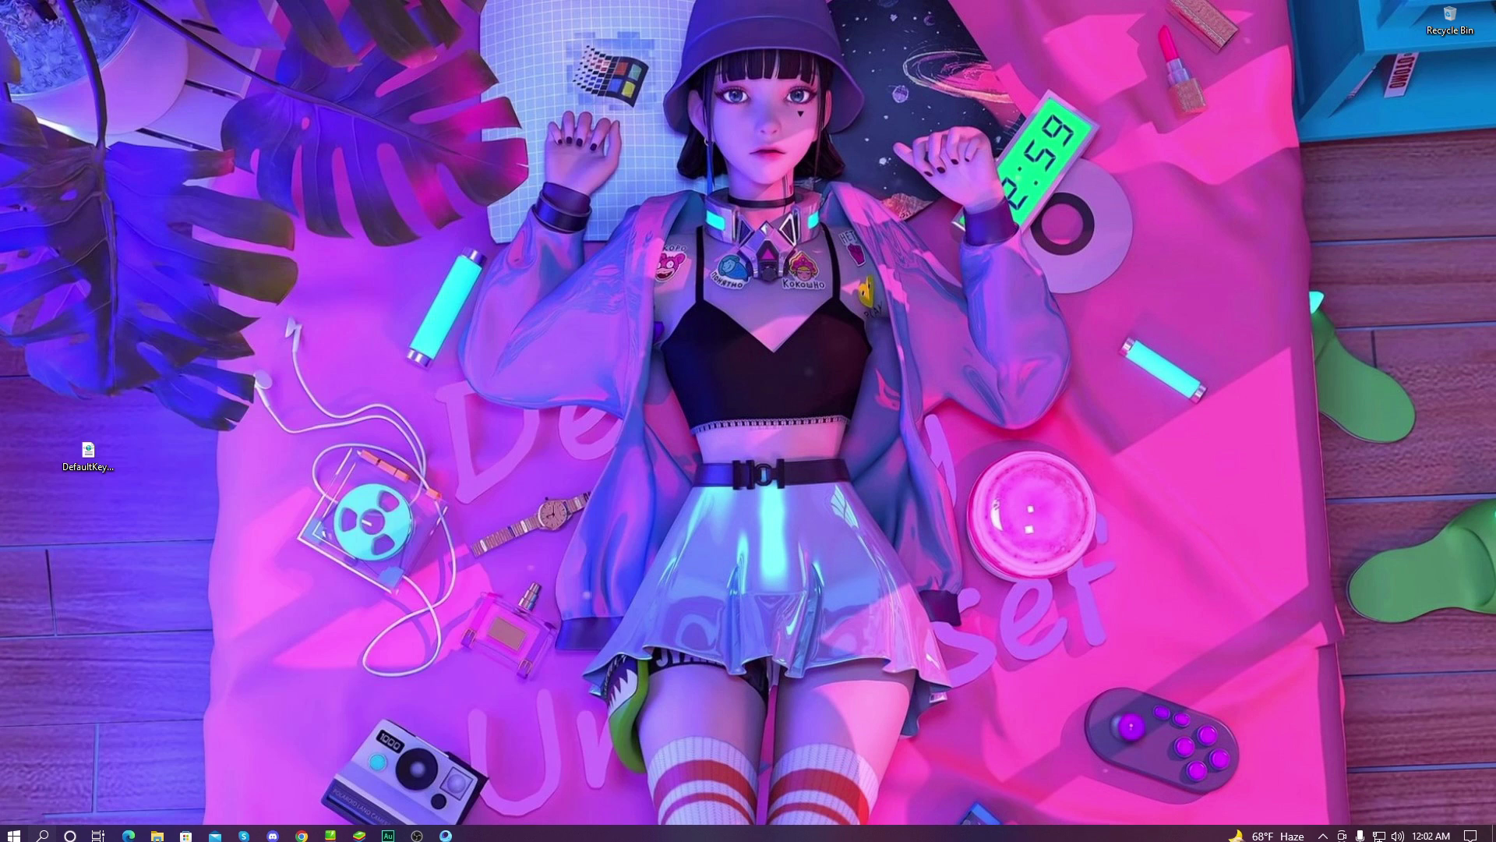
pyautogui.moveTo(479, 325); pyautogui.dragTo(636, 255)
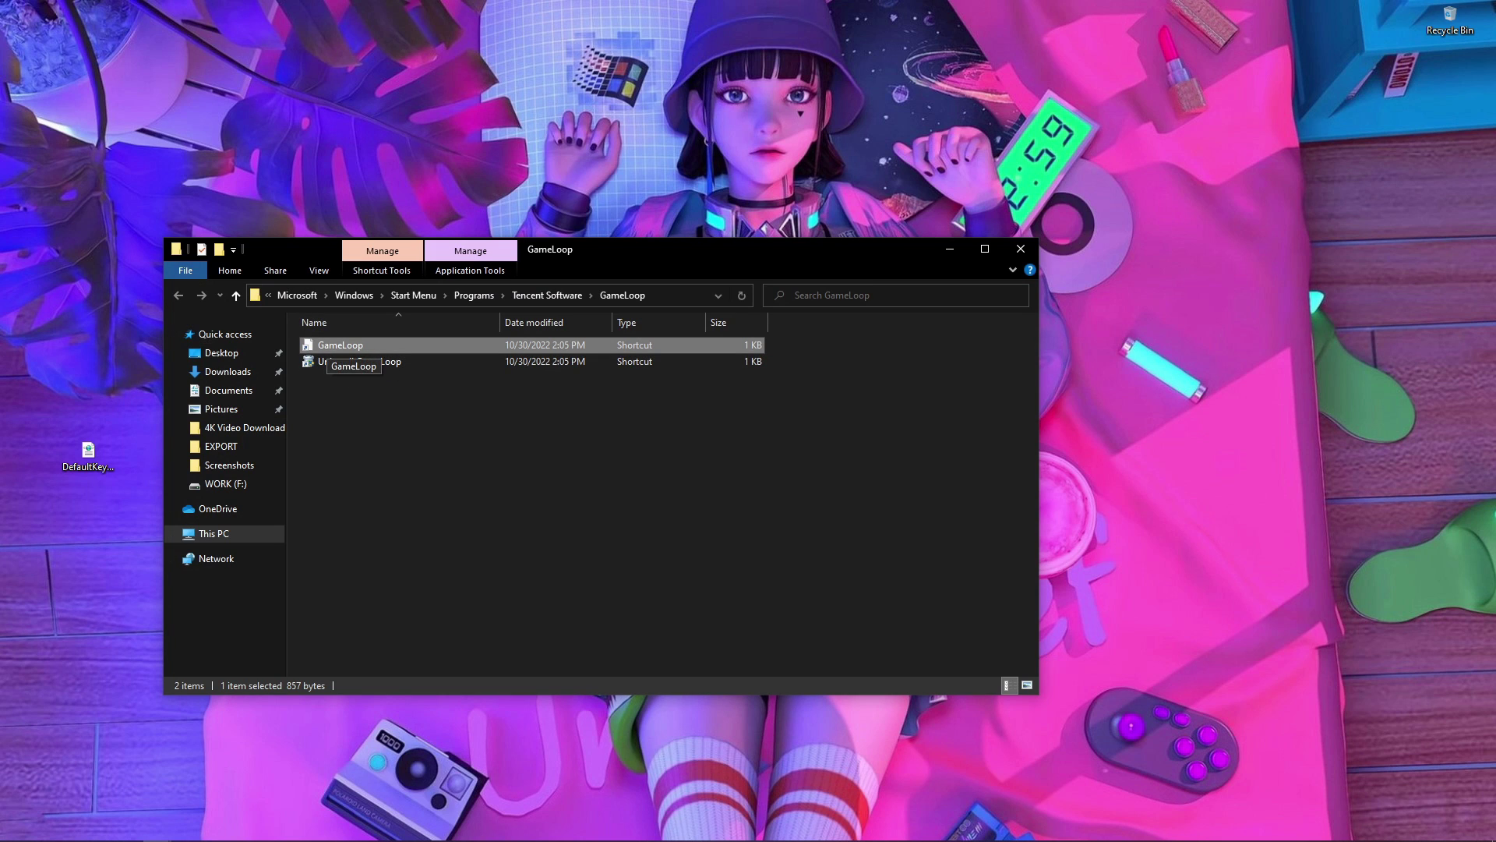
pyautogui.rightClick(334, 345)
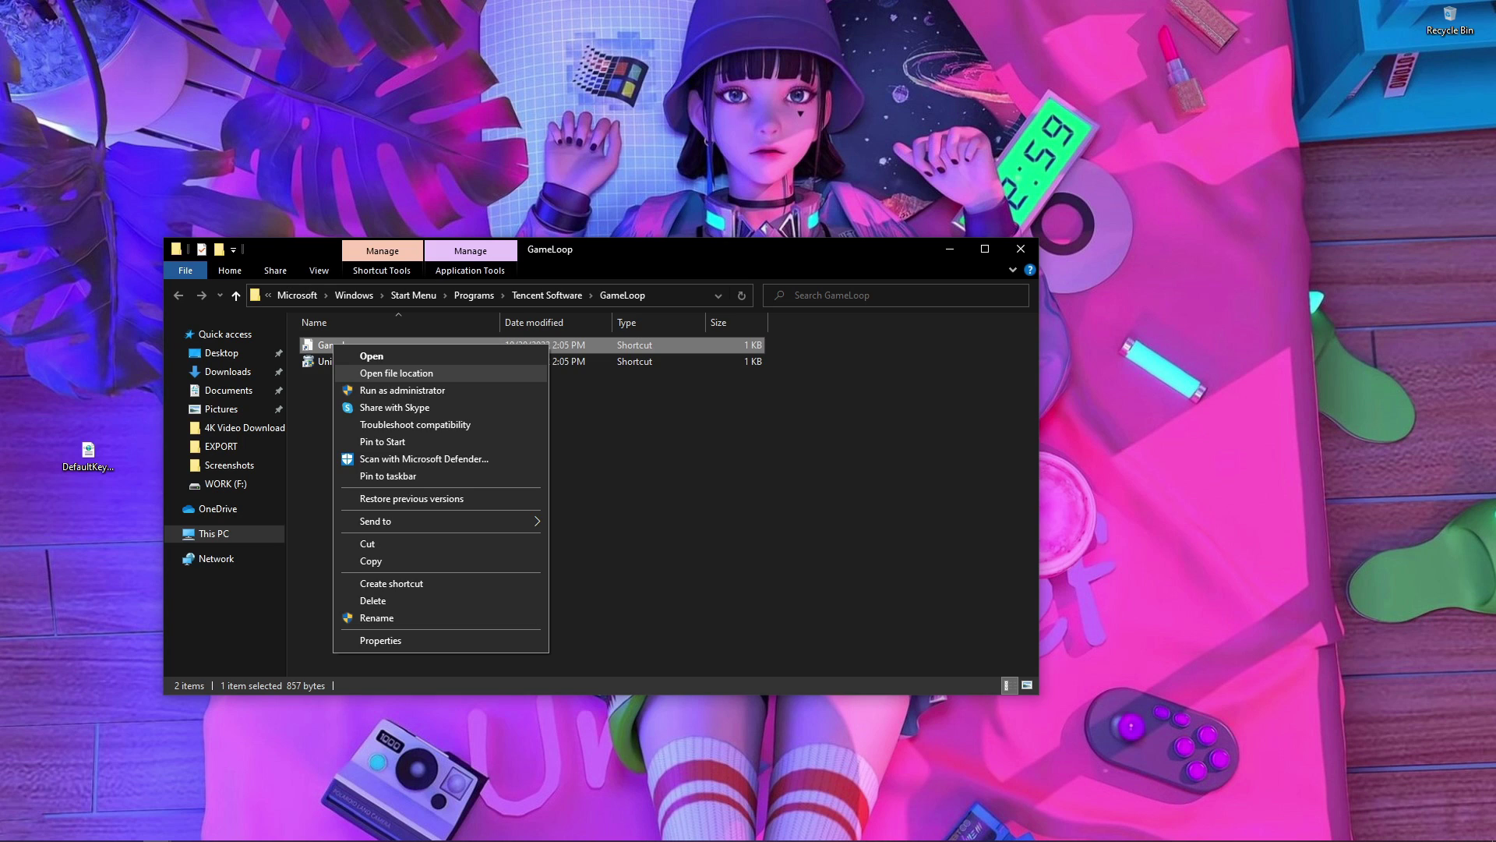
pyautogui.click(396, 373)
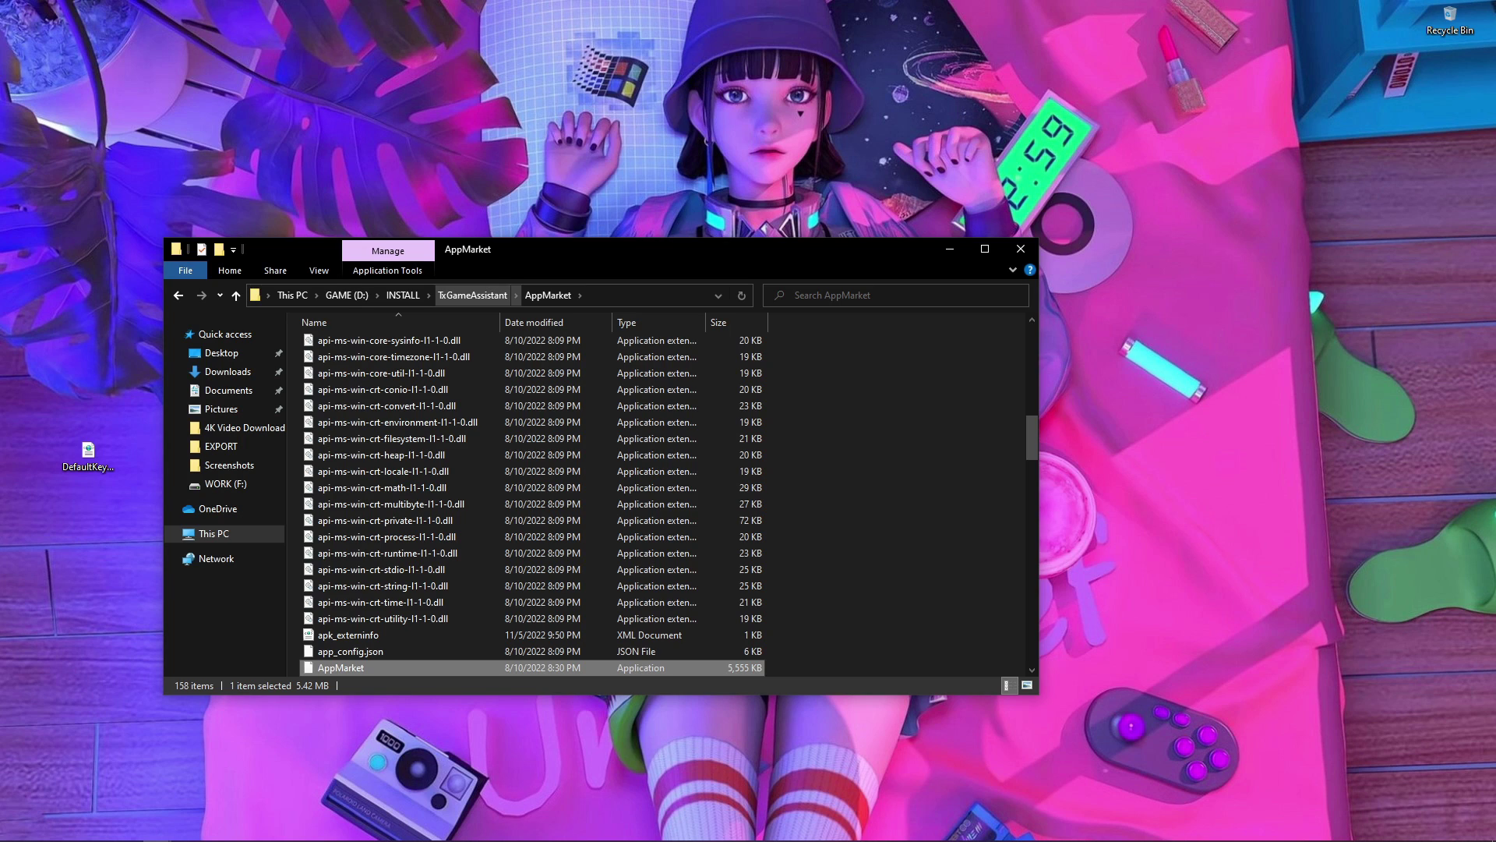
# Go up to the TxGameAssistant folder and open its ui subfolder.
pyautogui.click(472, 294)
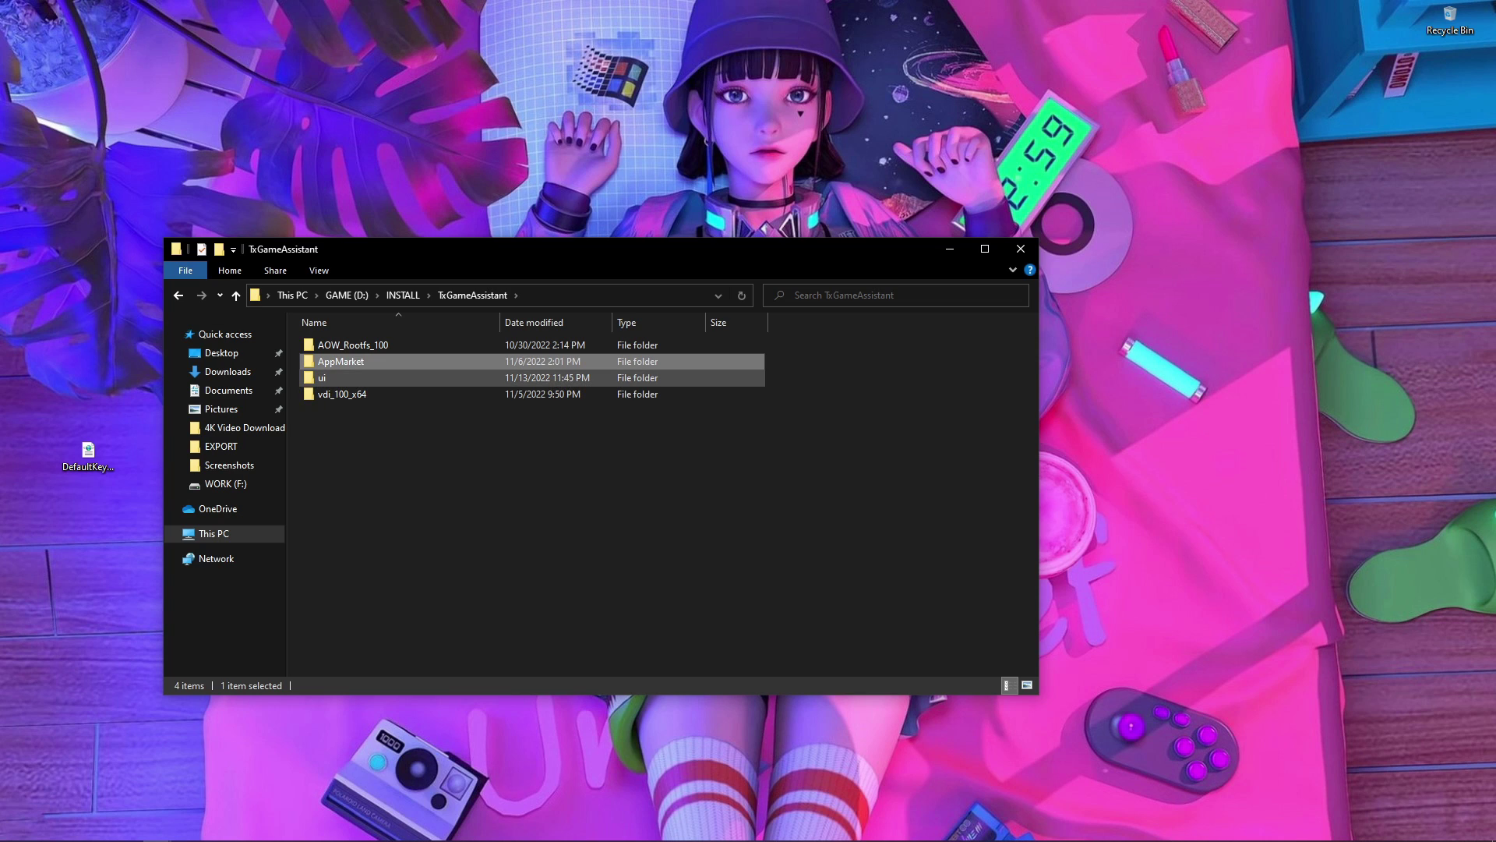
pyautogui.click(473, 295)
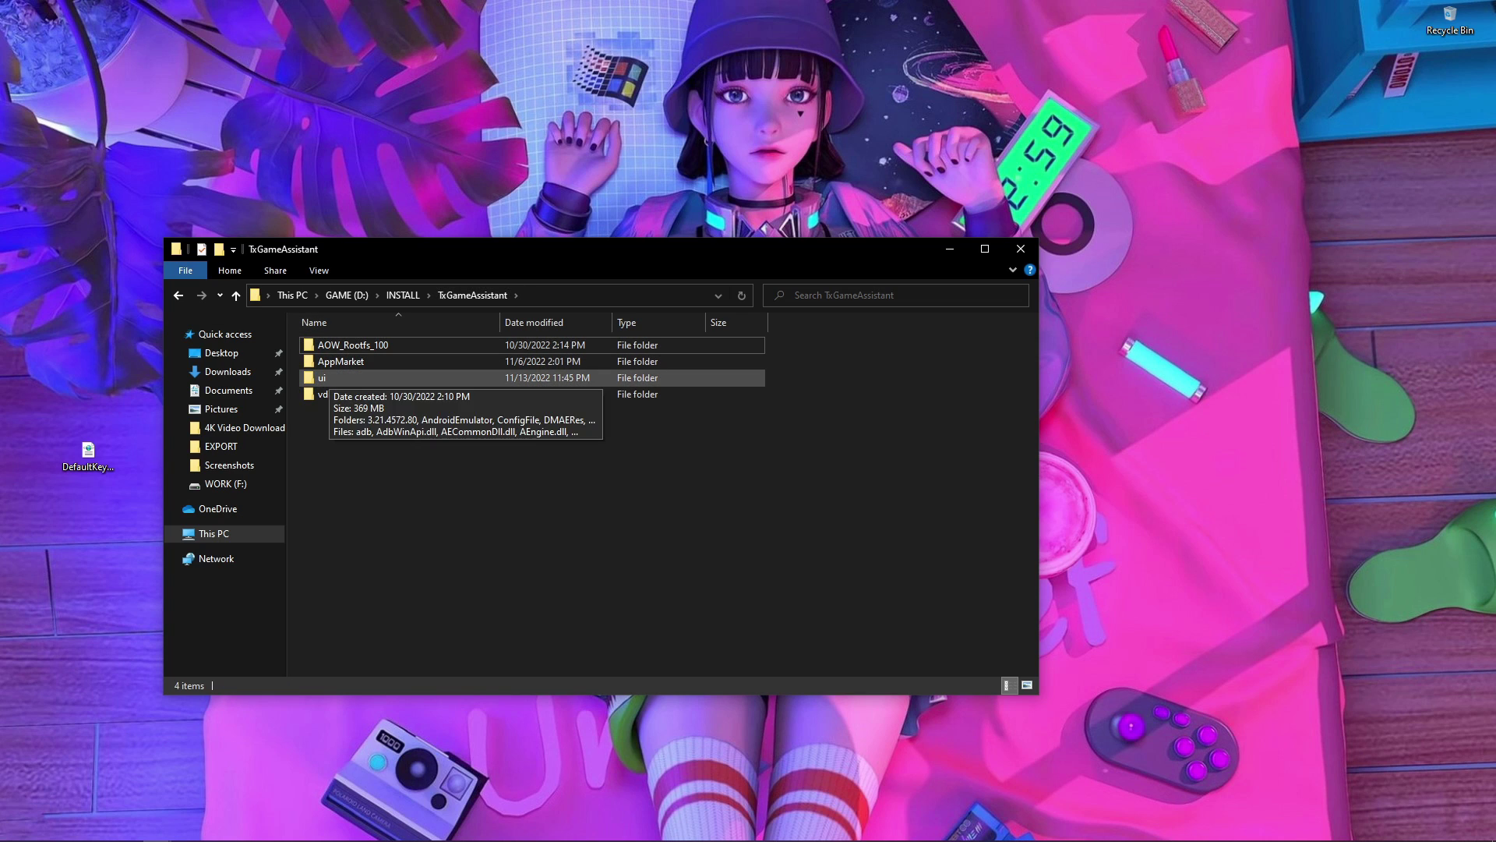
pyautogui.doubleClick(322, 379)
pyautogui.click(321, 379)
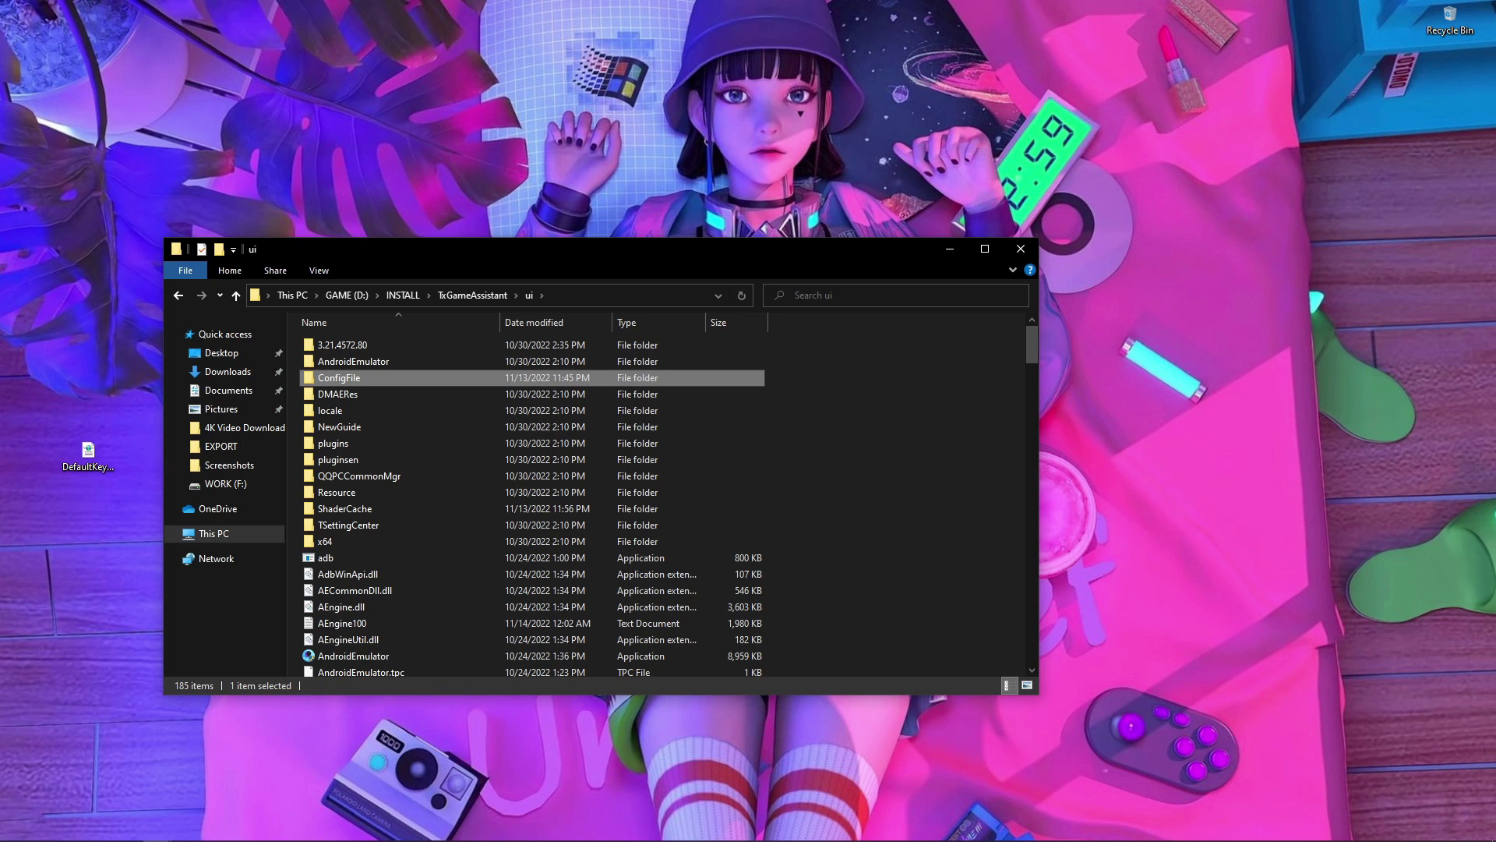
# Find the DefaultKeyMapping XML file in the ui folder and copy it.
pyautogui.scroll(-3, 381, 438)
pyautogui.scroll(-15, 380, 436)
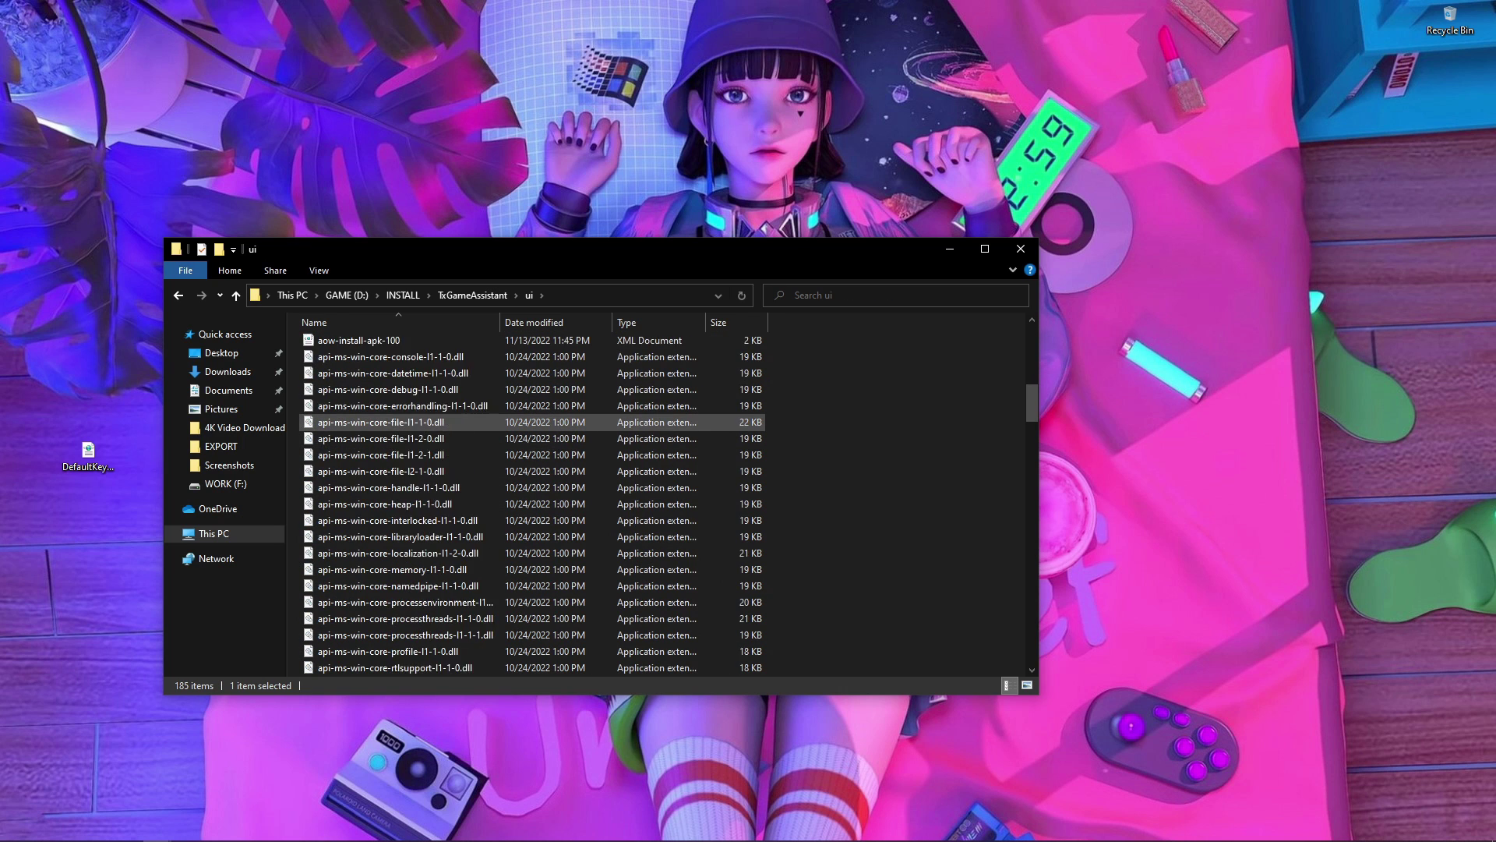
pyautogui.scroll(-12, 380, 436)
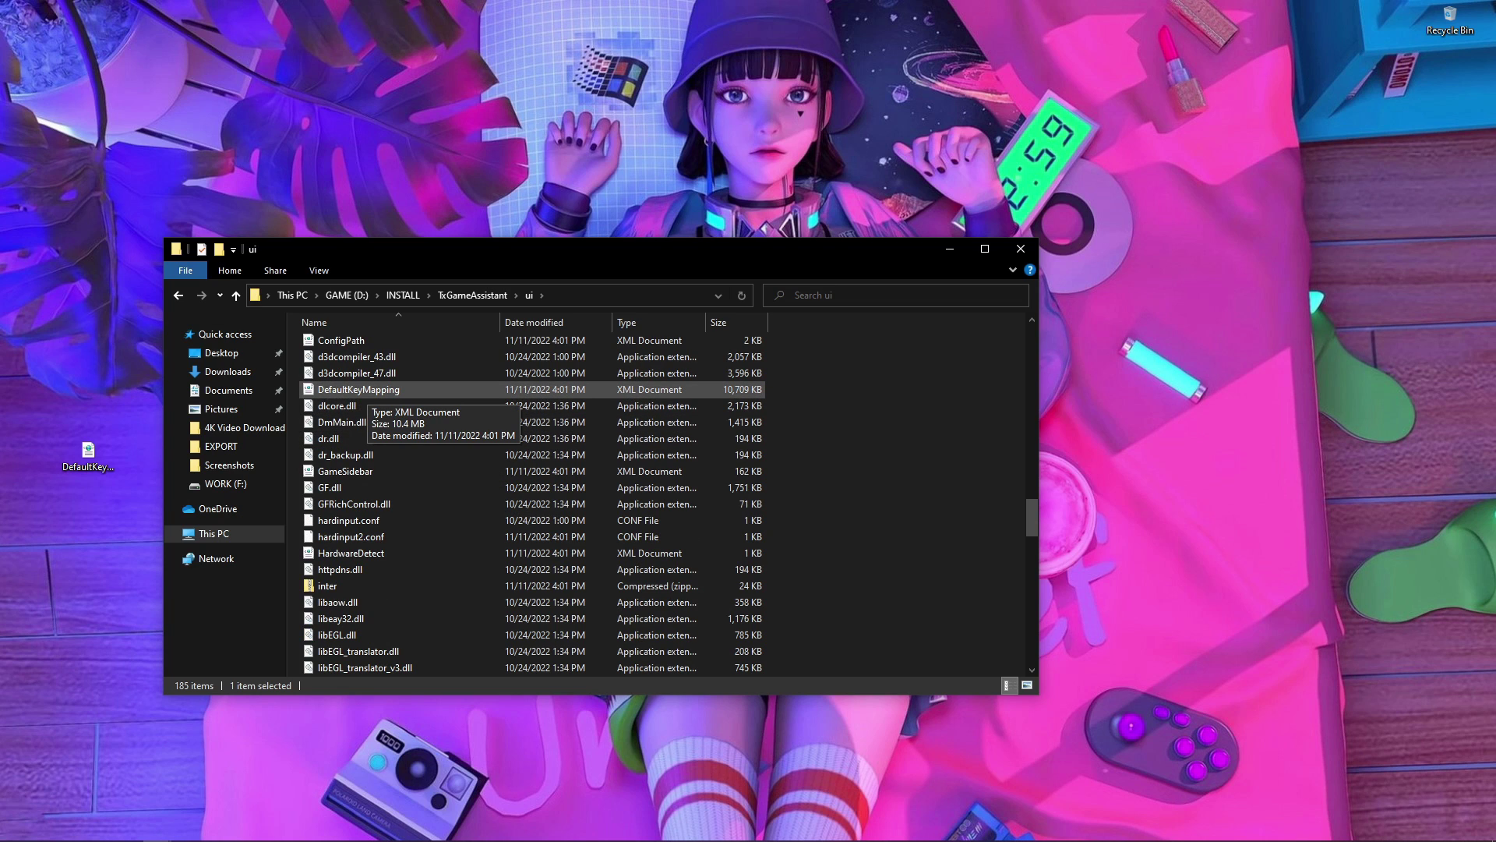
pyautogui.rightClick(367, 390)
pyautogui.click(579, 569)
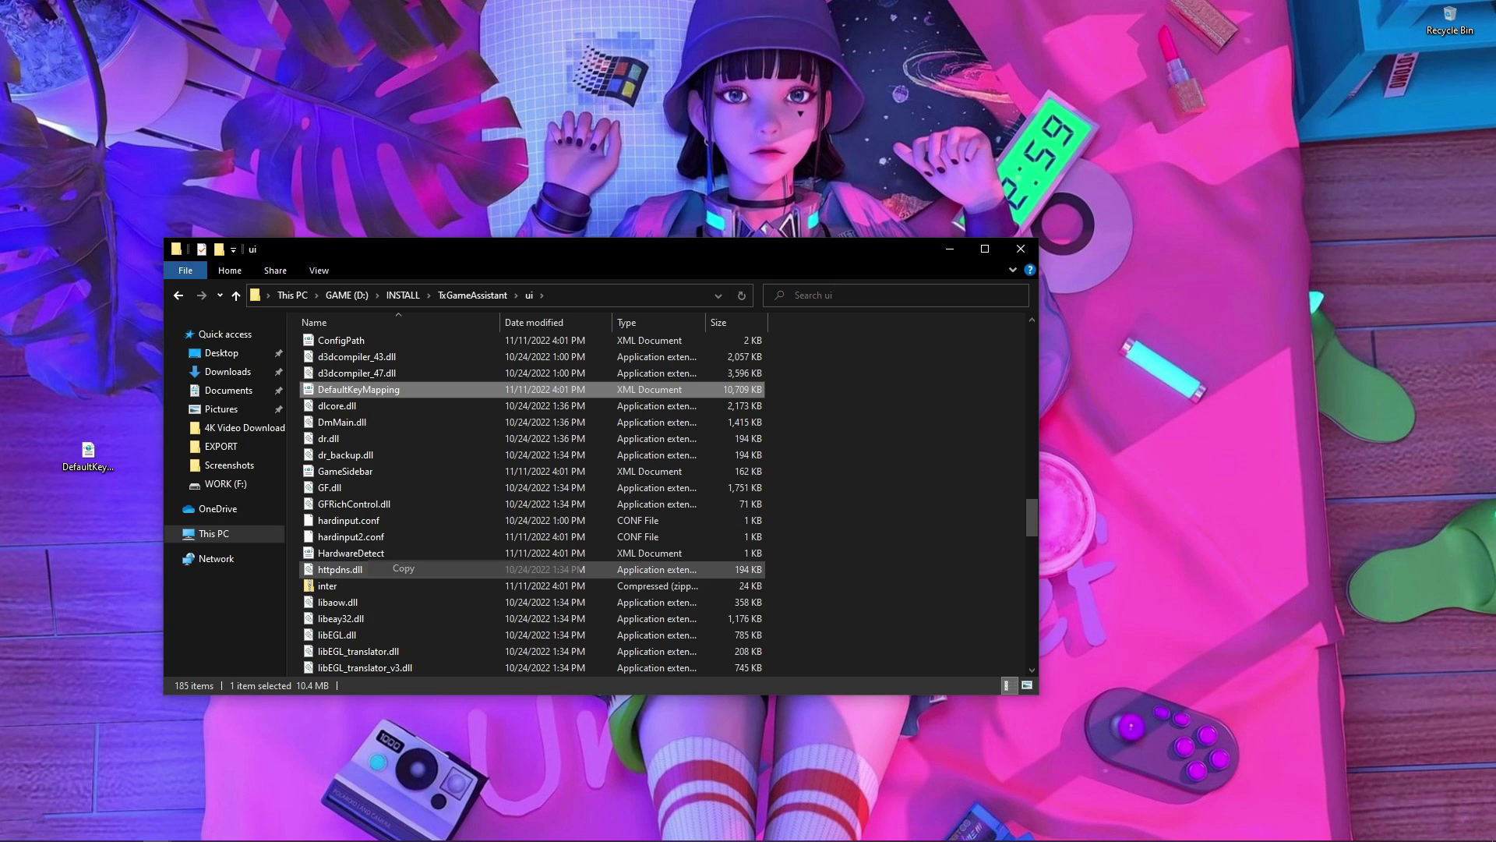
# Create a new folder on the desktop with the default name and paste the copied DefaultKeyMapping file into it as a backup.
pyautogui.rightClick(1264, 250)
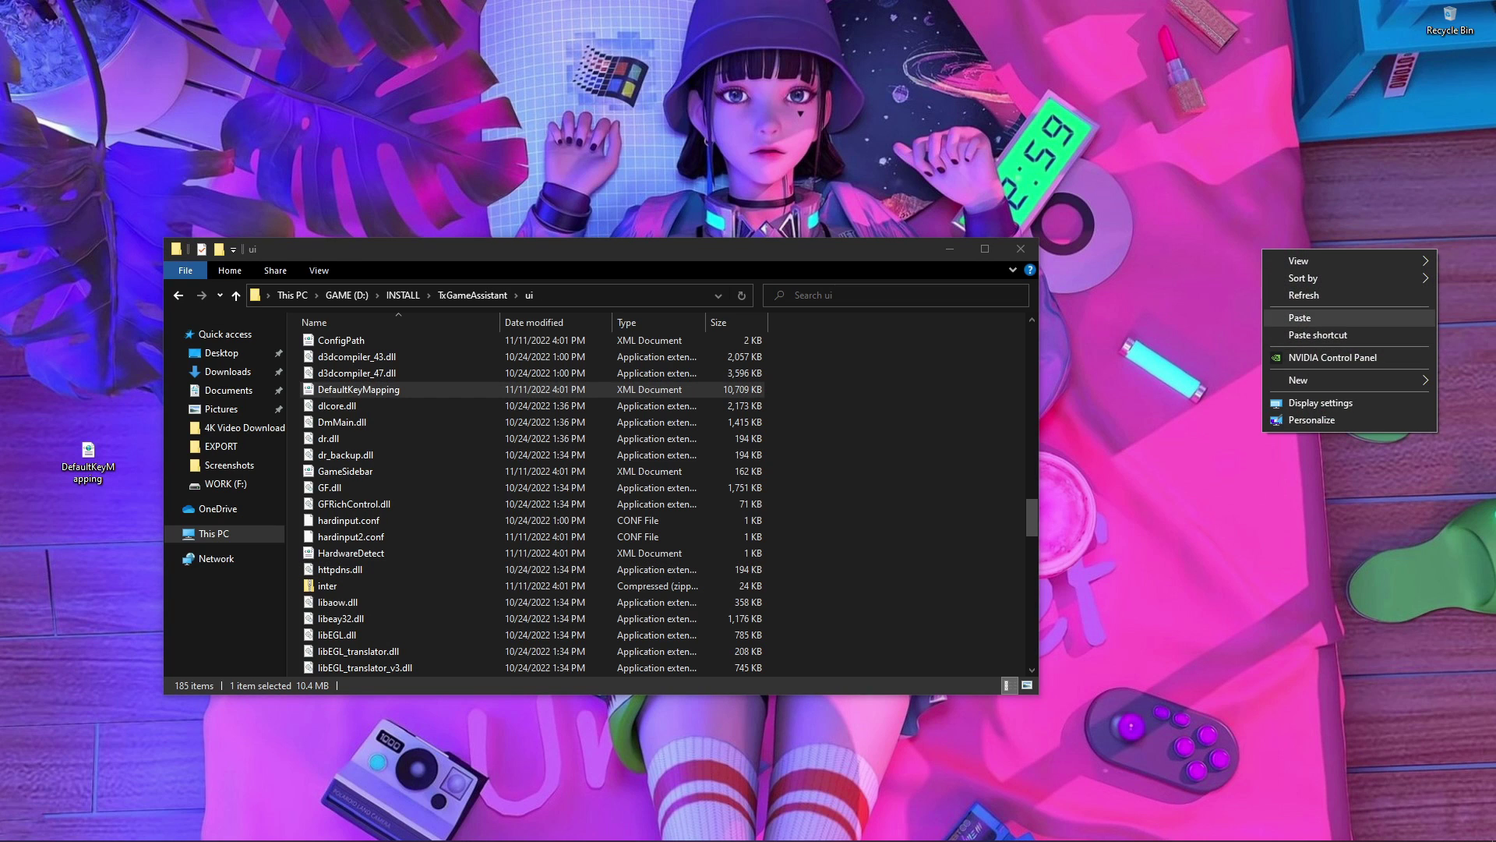
pyautogui.moveTo(1299, 380)
pyautogui.click(1091, 381)
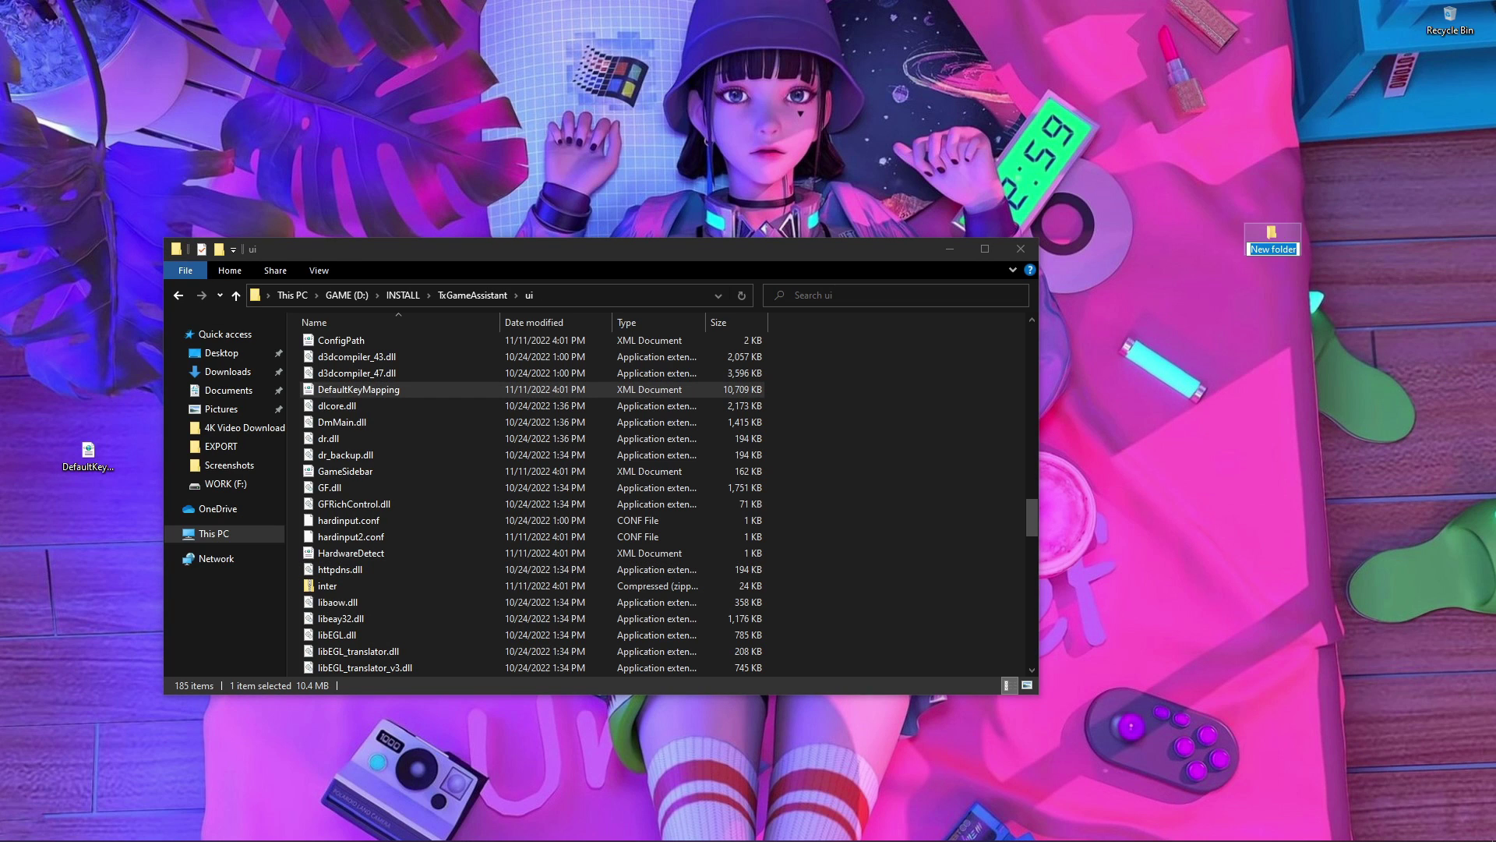
pyautogui.press('Return')
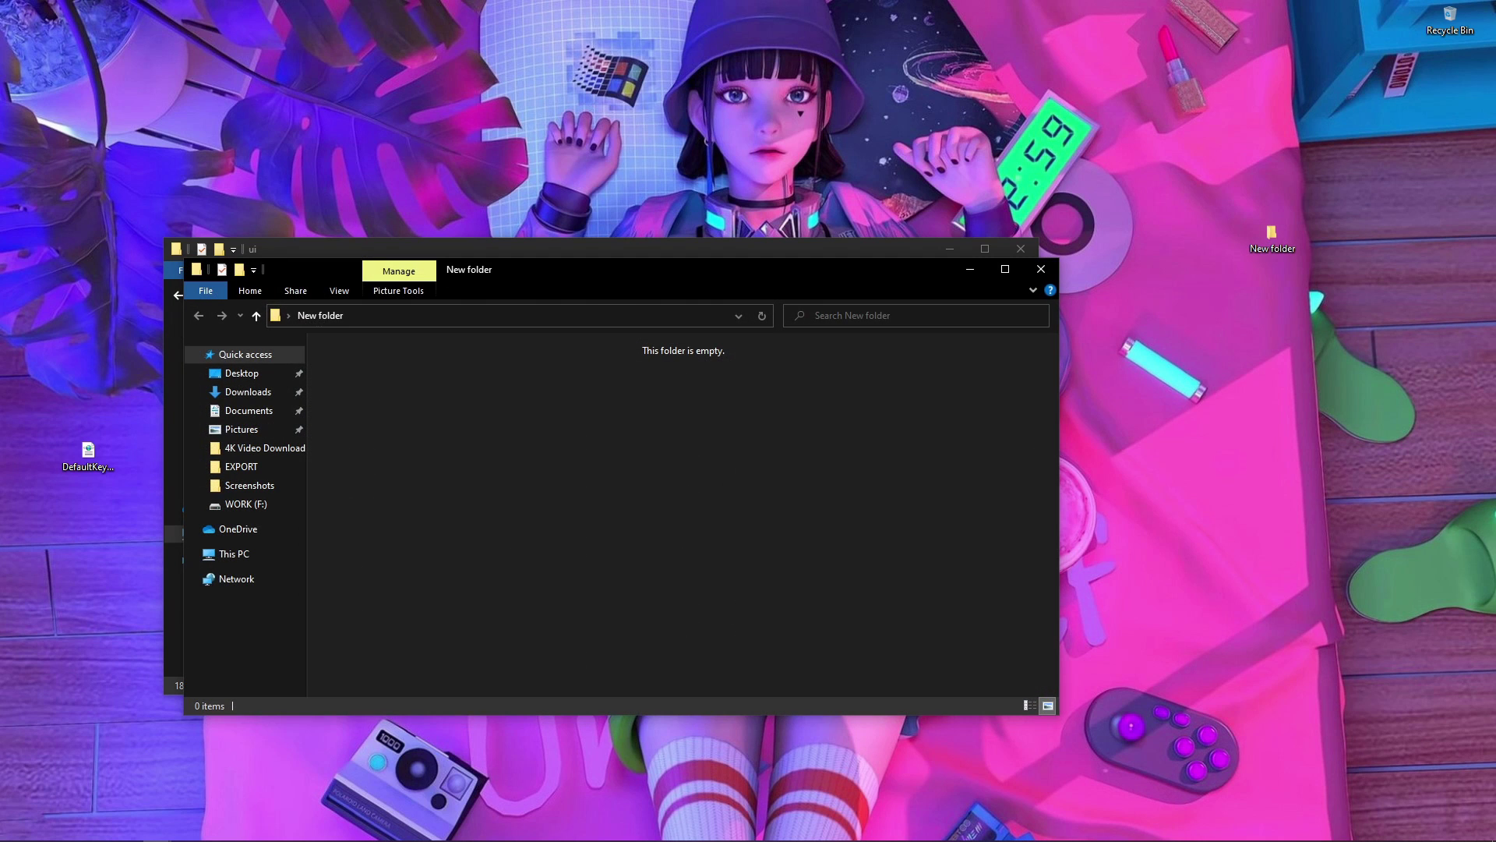
pyautogui.rightClick(609, 386)
pyautogui.press('Return')
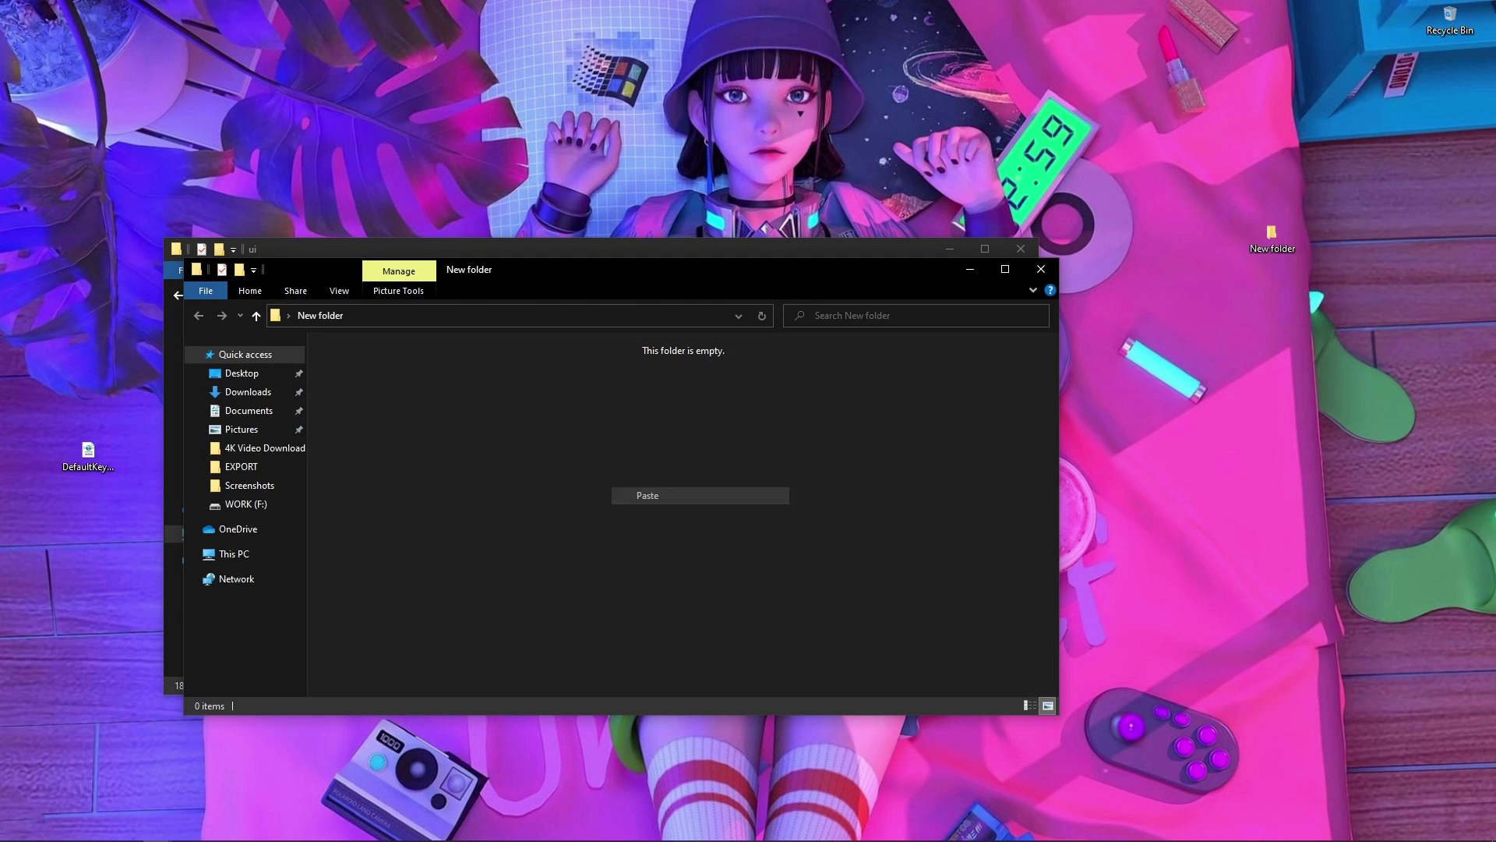
pyautogui.hotkey('alt', 'F4')
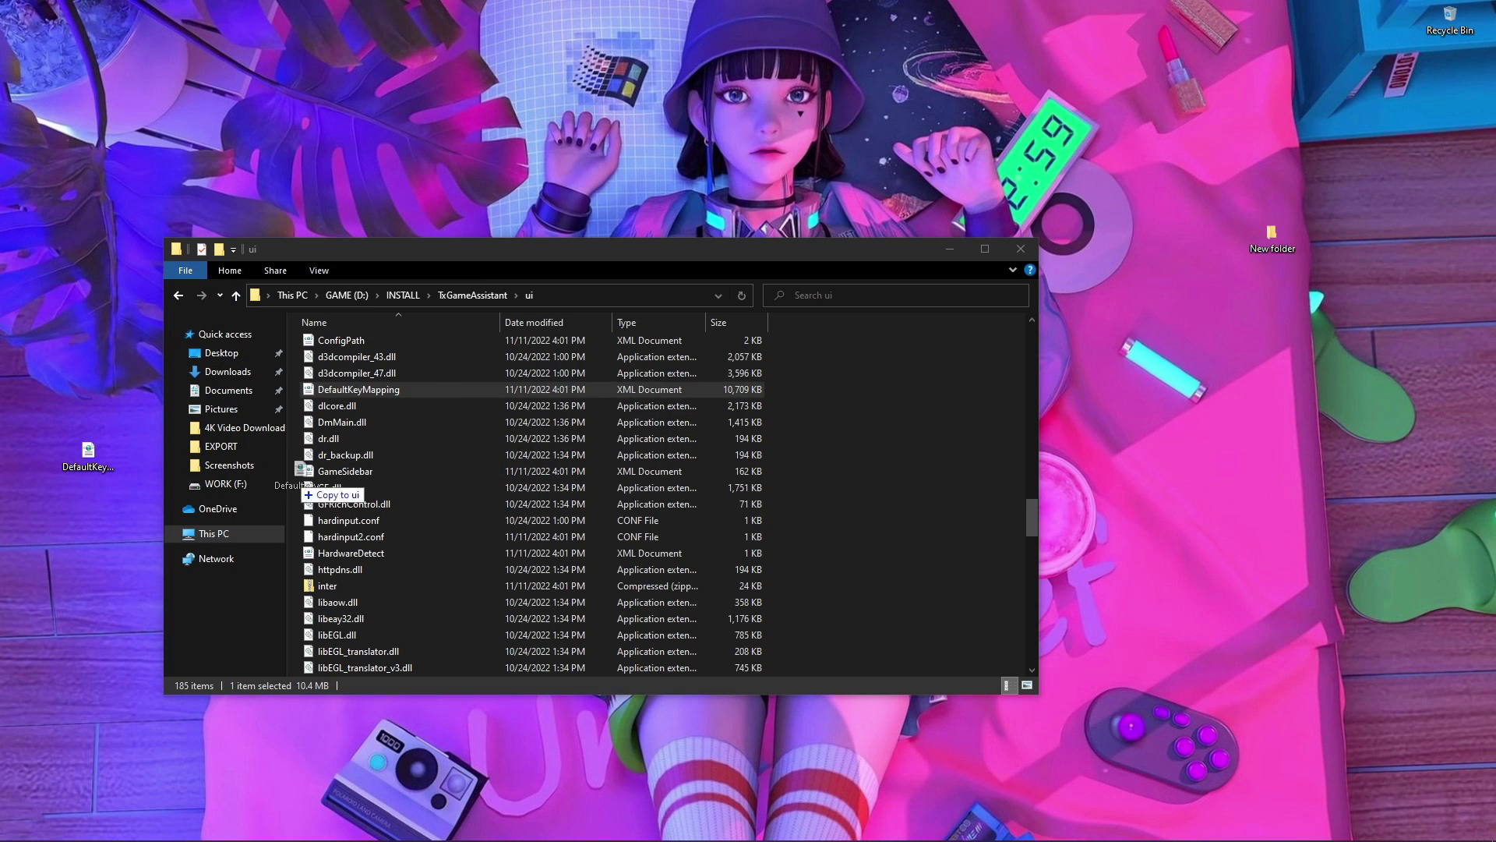
# Copy the desktop's DefaultKeyMapping file into the ui folder, replacing the existing file, and close the folder window.
pyautogui.moveTo(88, 461); pyautogui.dragTo(428, 411)
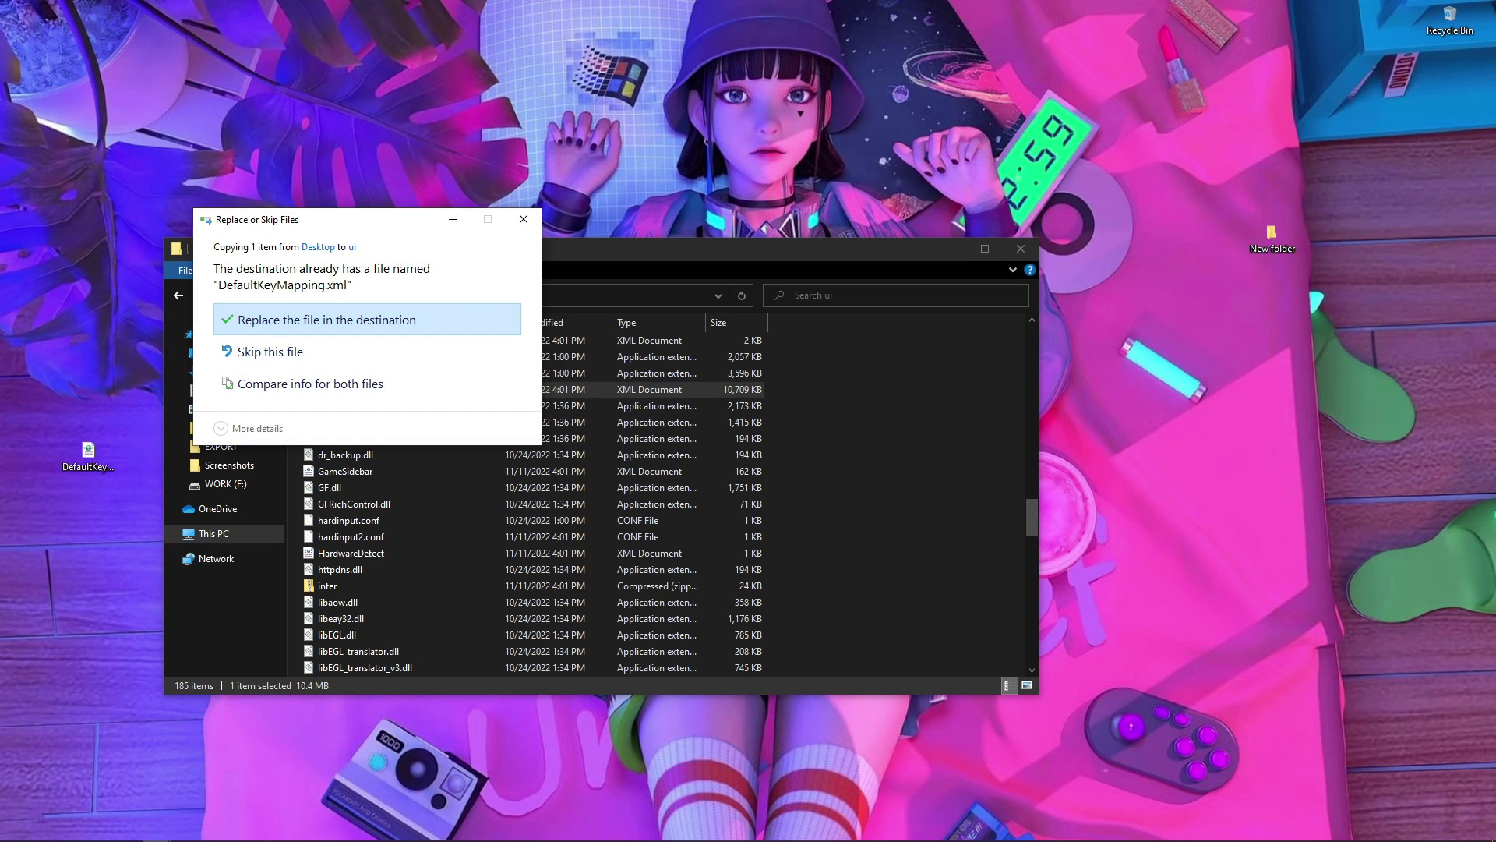
pyautogui.click(327, 319)
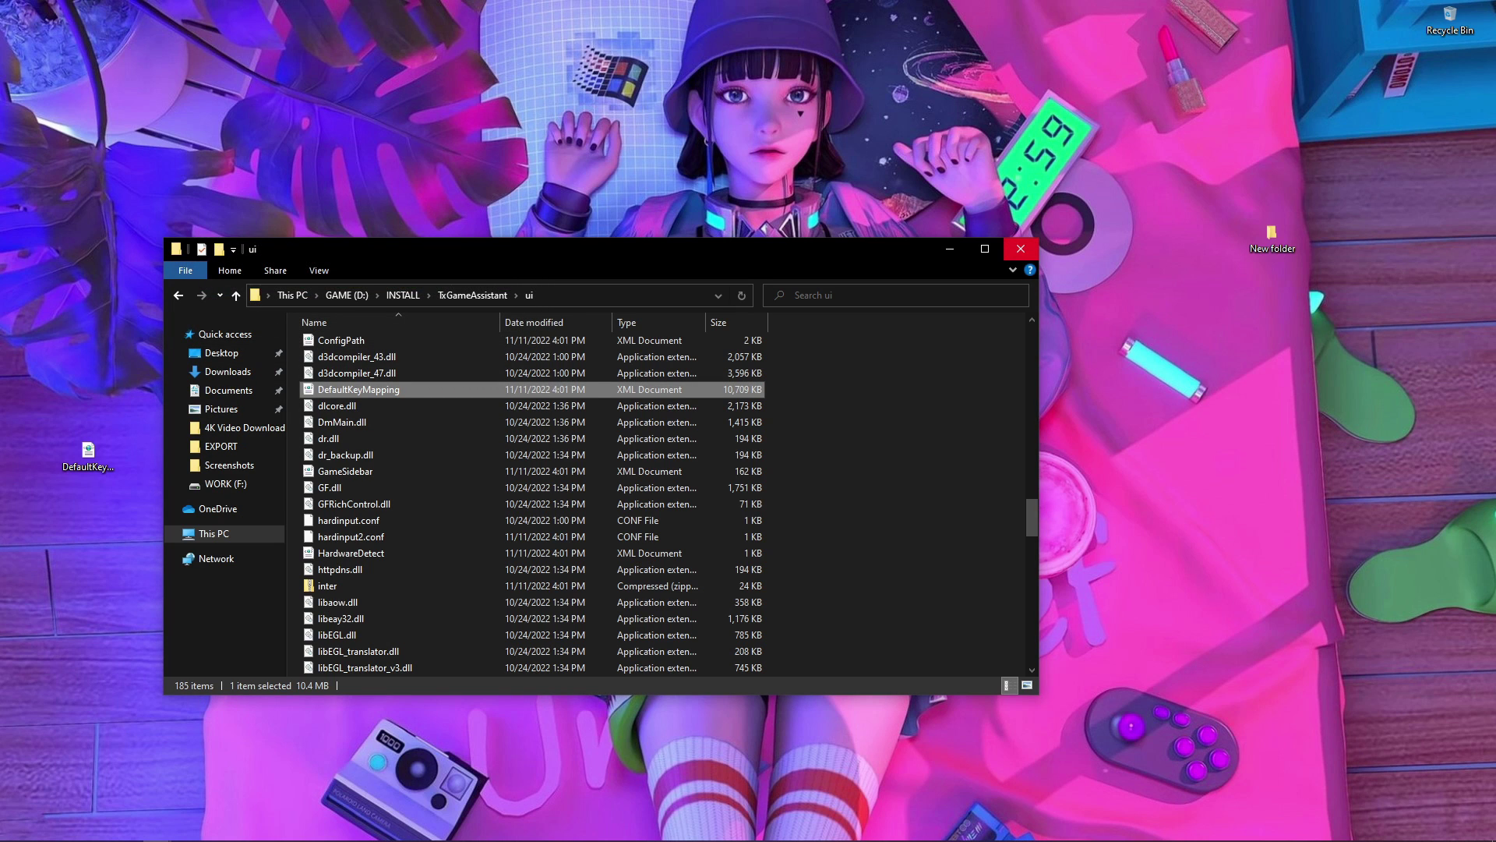
pyautogui.click(1021, 248)
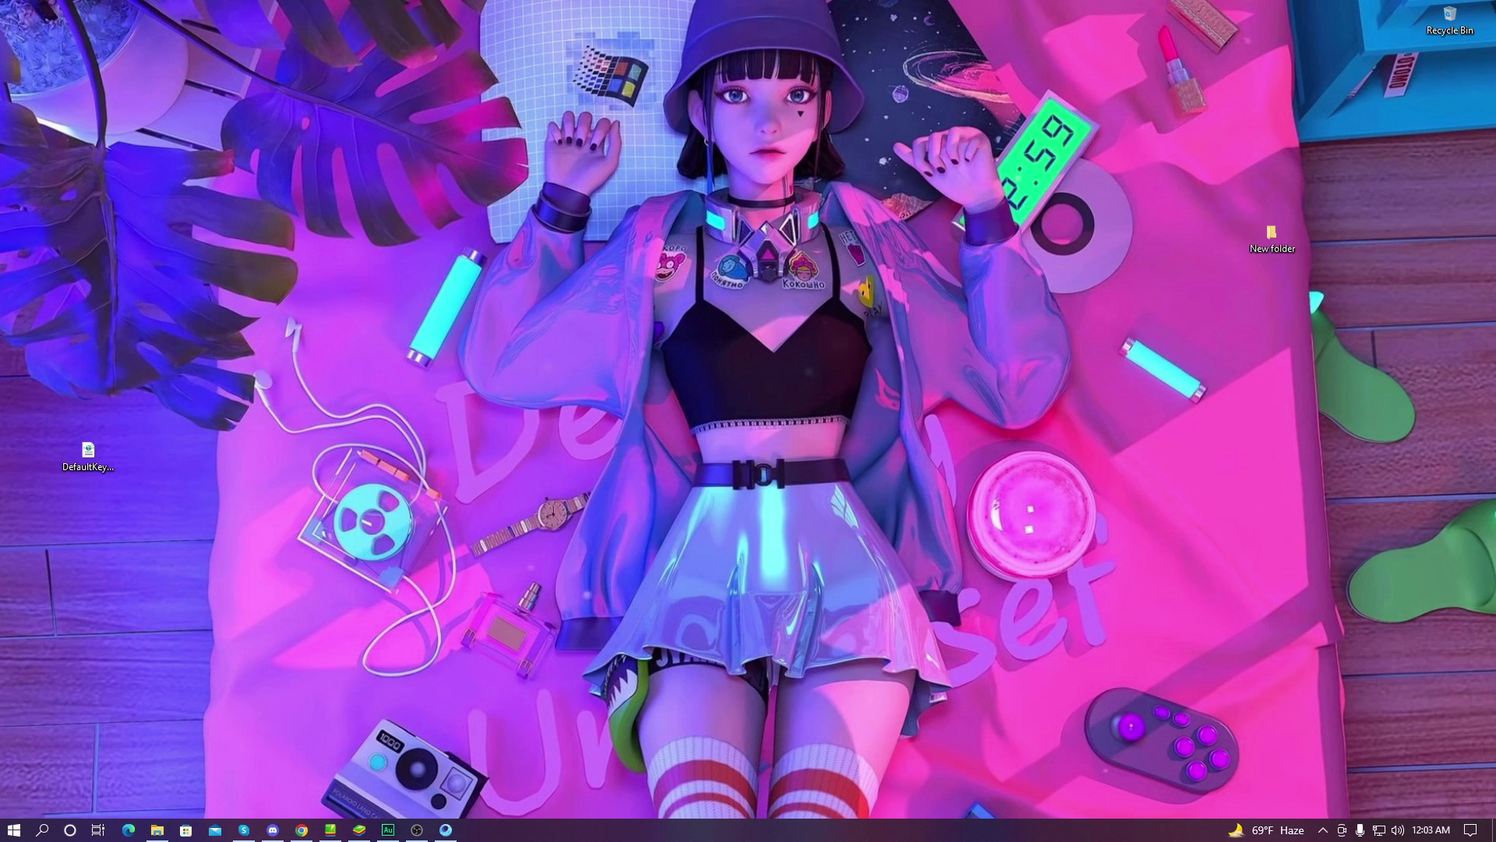
# Switch to GameLoop and run the character forward in the Call of Duty Mobile match.
pyautogui.click(445, 830)
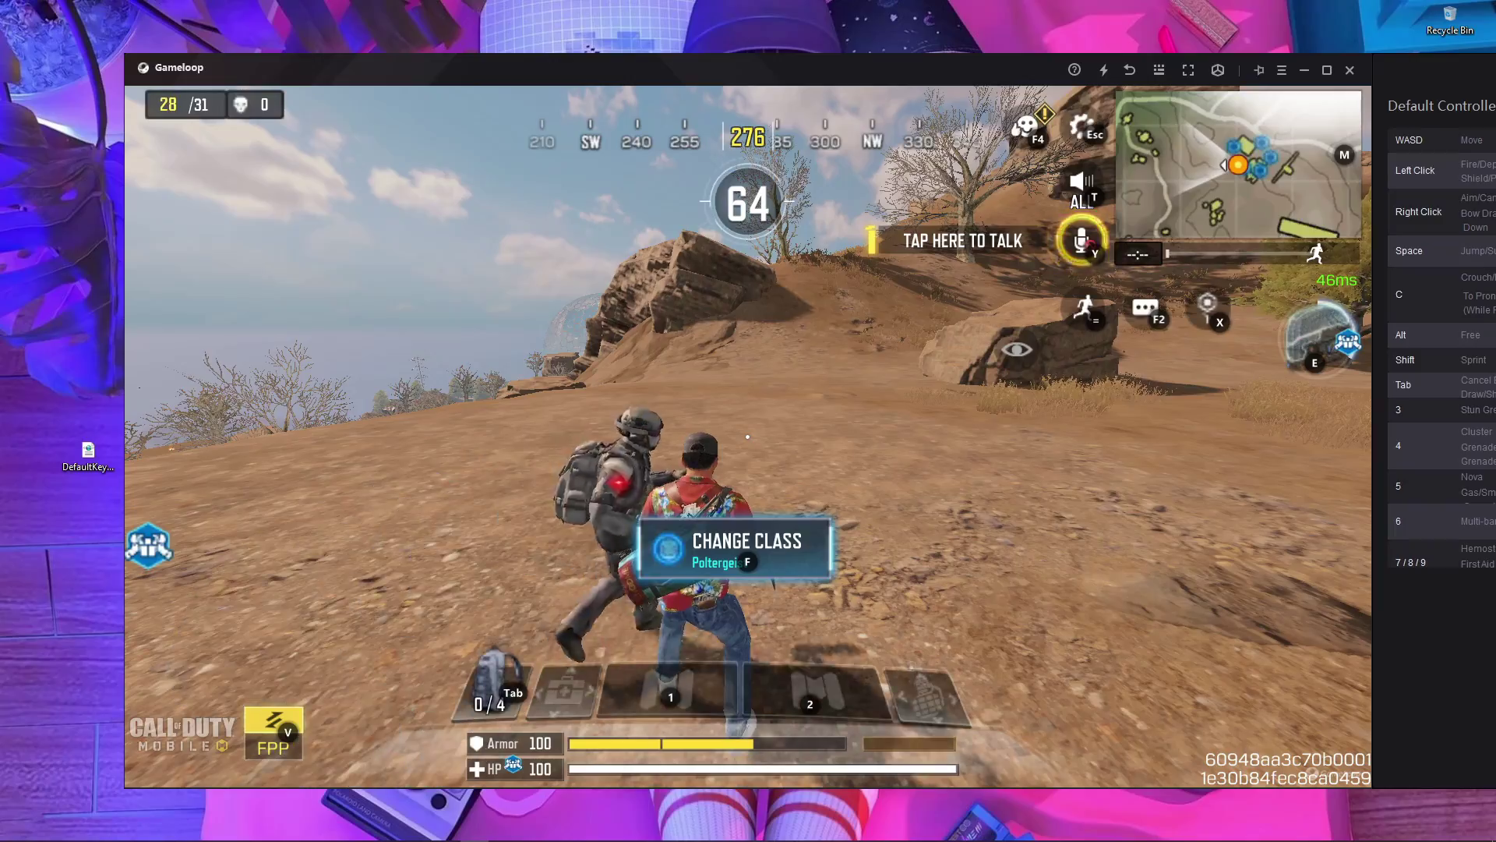
pyautogui.press('w')
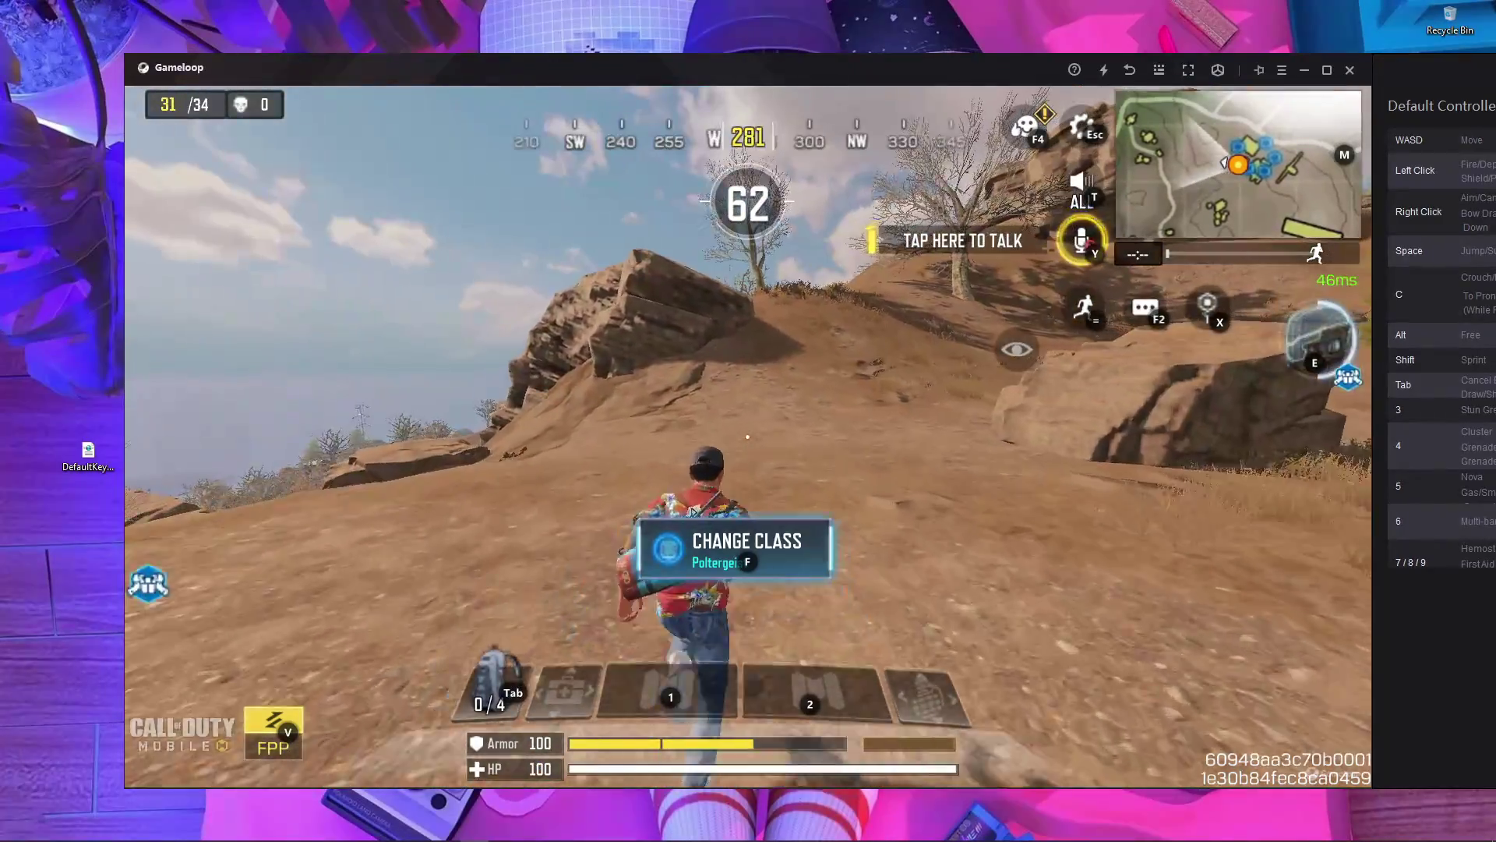
pyautogui.press('w')
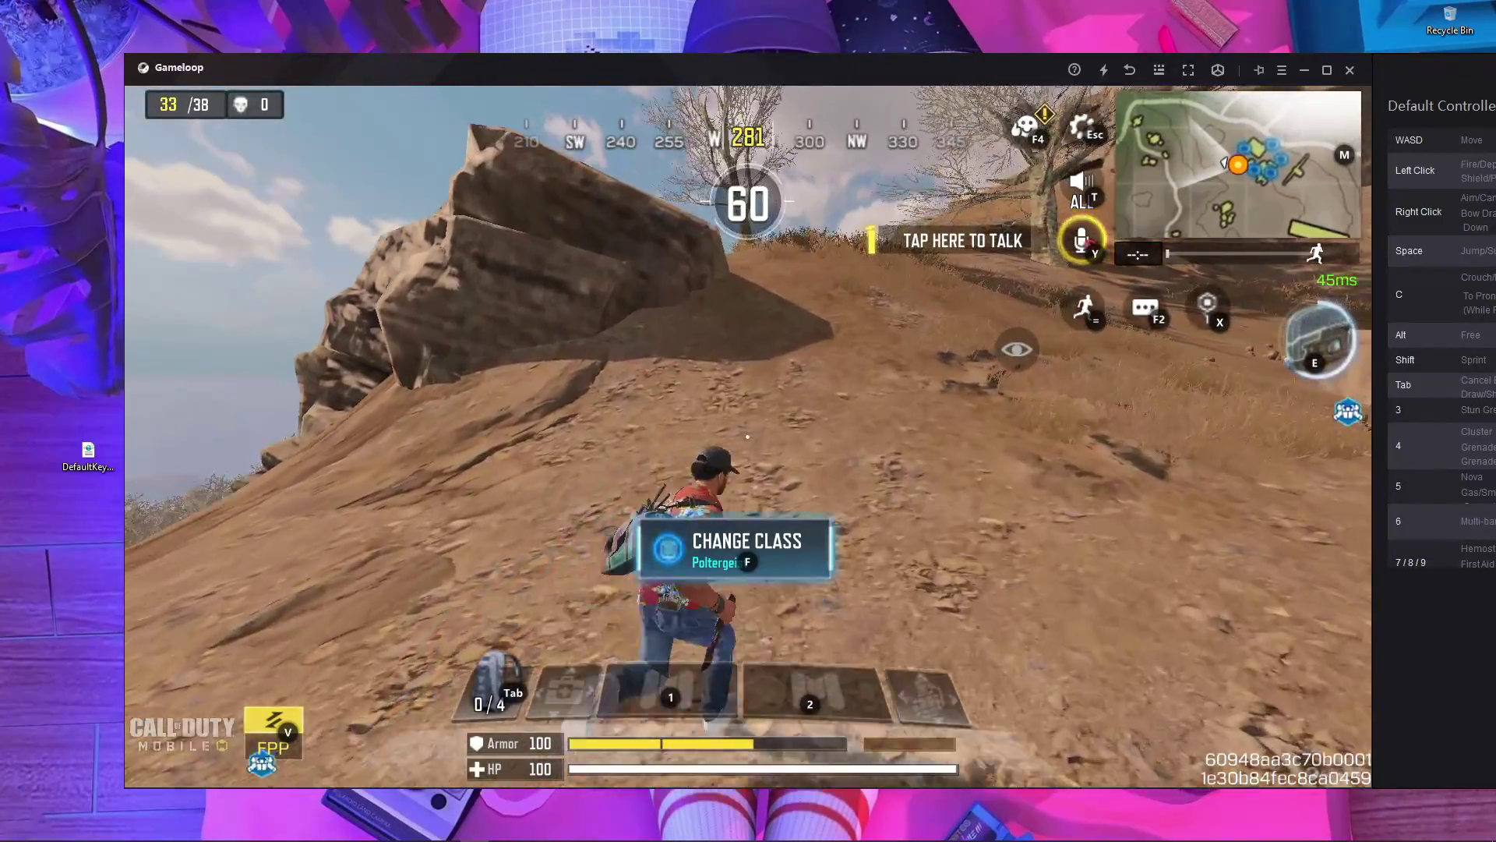
# Open the key mapping editor, reset the Battle Royale keyboard layout and save it.
pyautogui.press('F12')
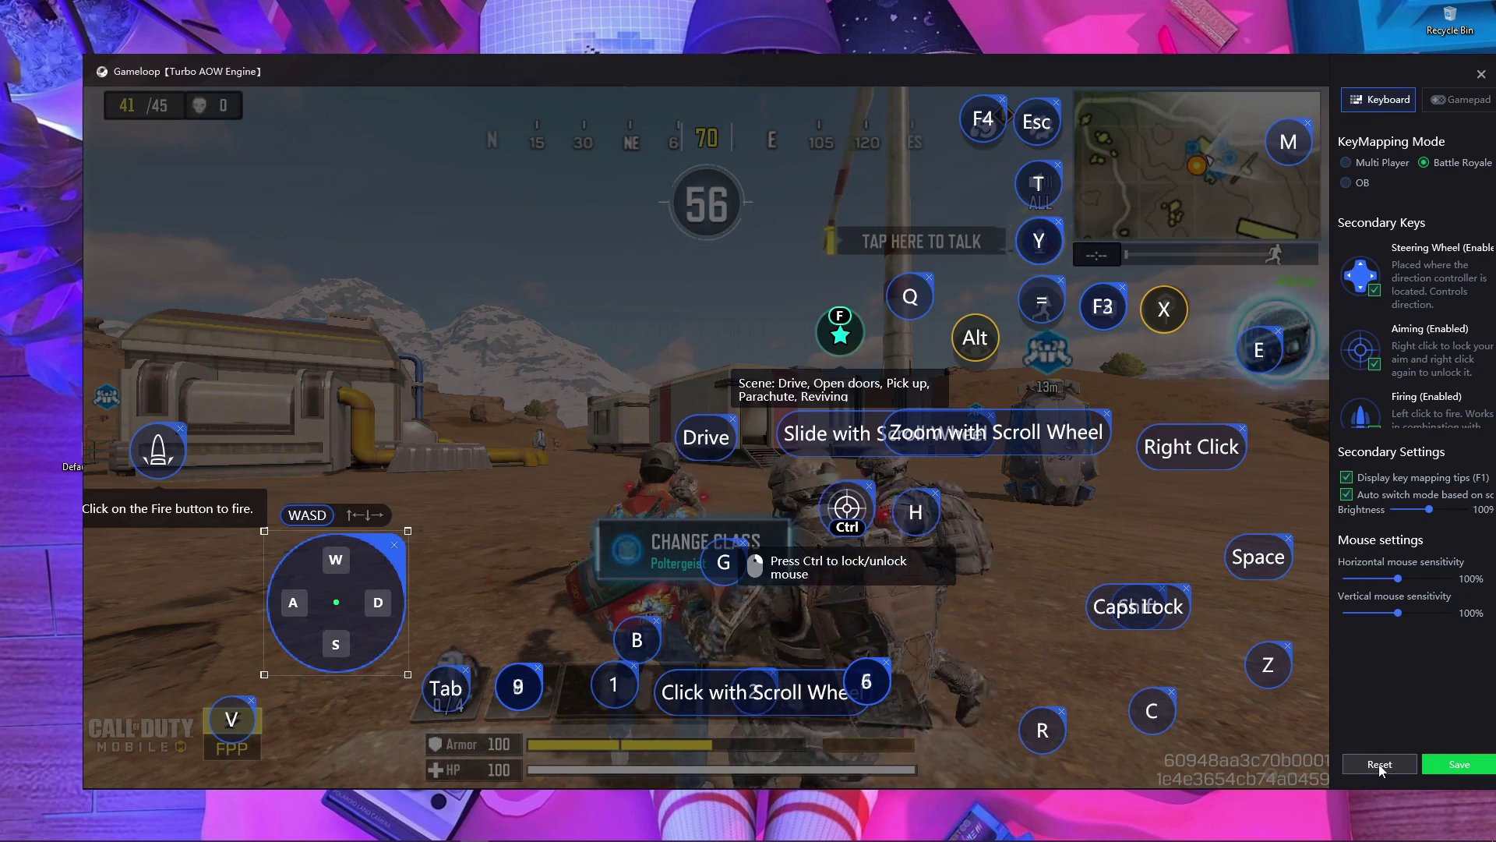
pyautogui.click(1379, 765)
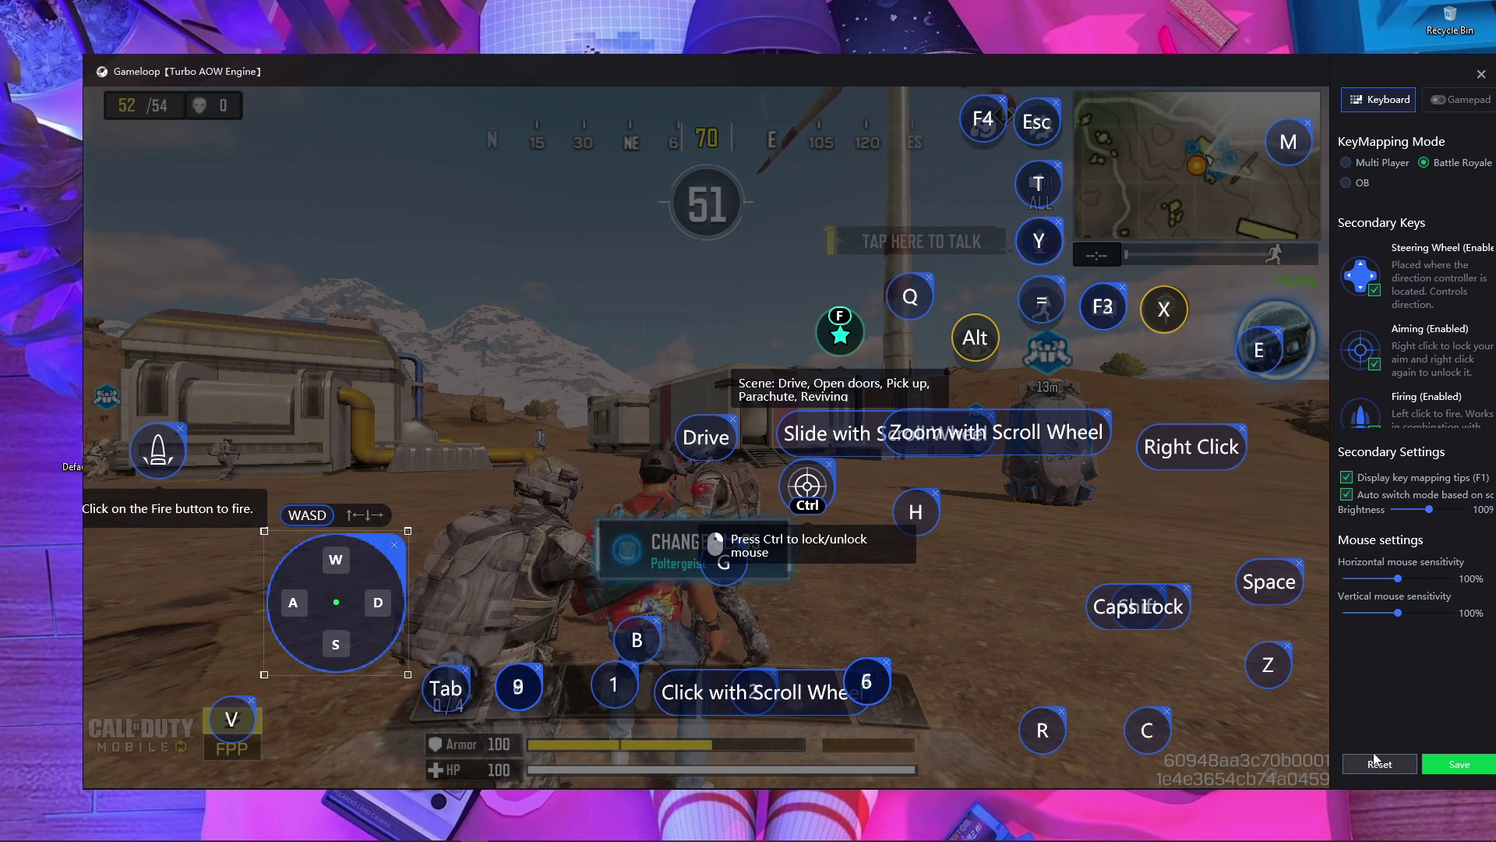
pyautogui.click(1465, 765)
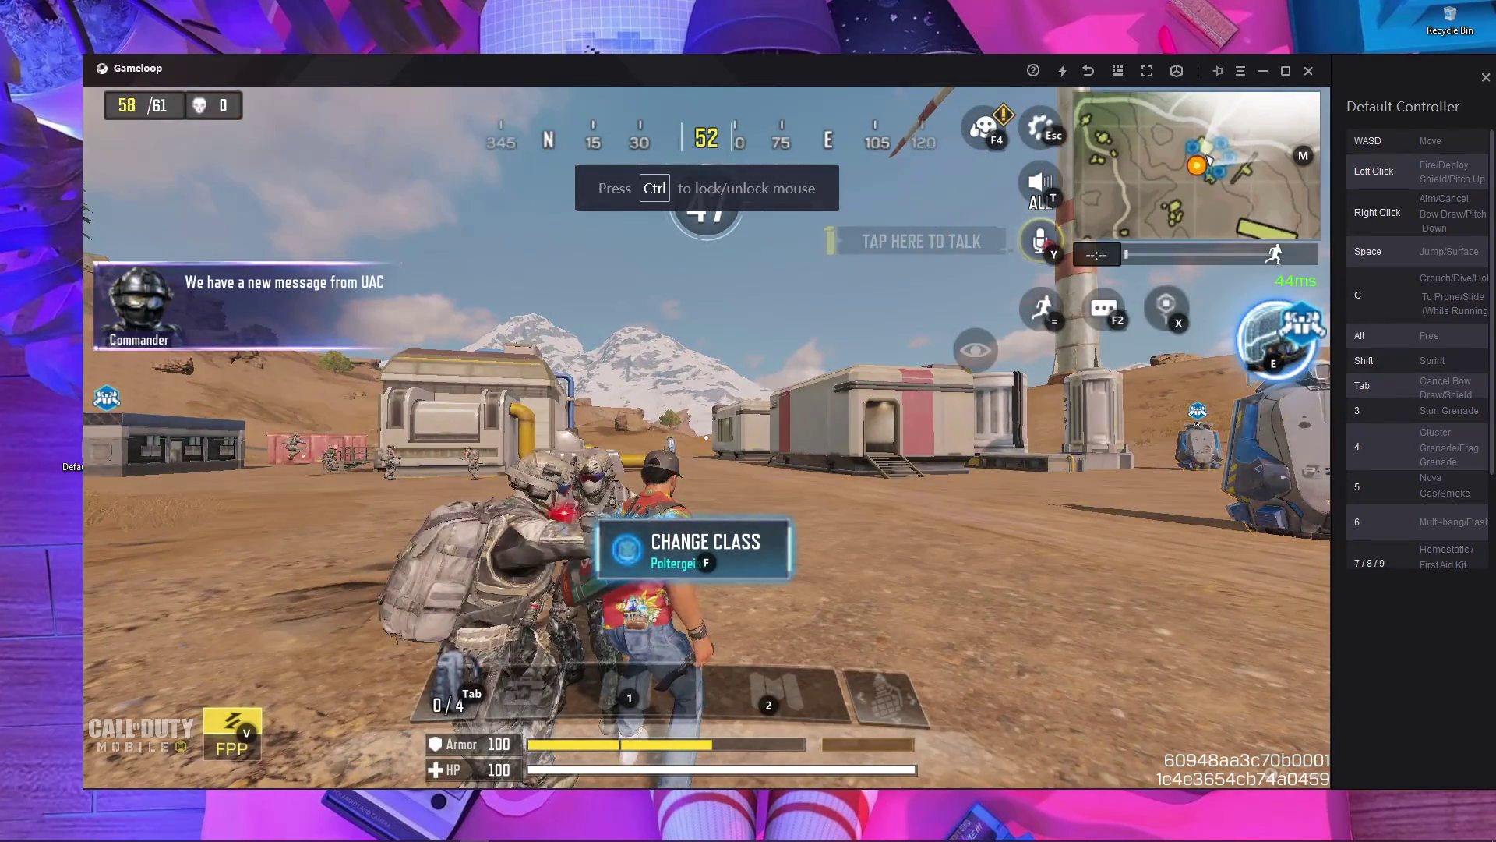
# Delete the Space and C key mappings from the Battle Royale layout and save the change.
pyautogui.press('ctrl')
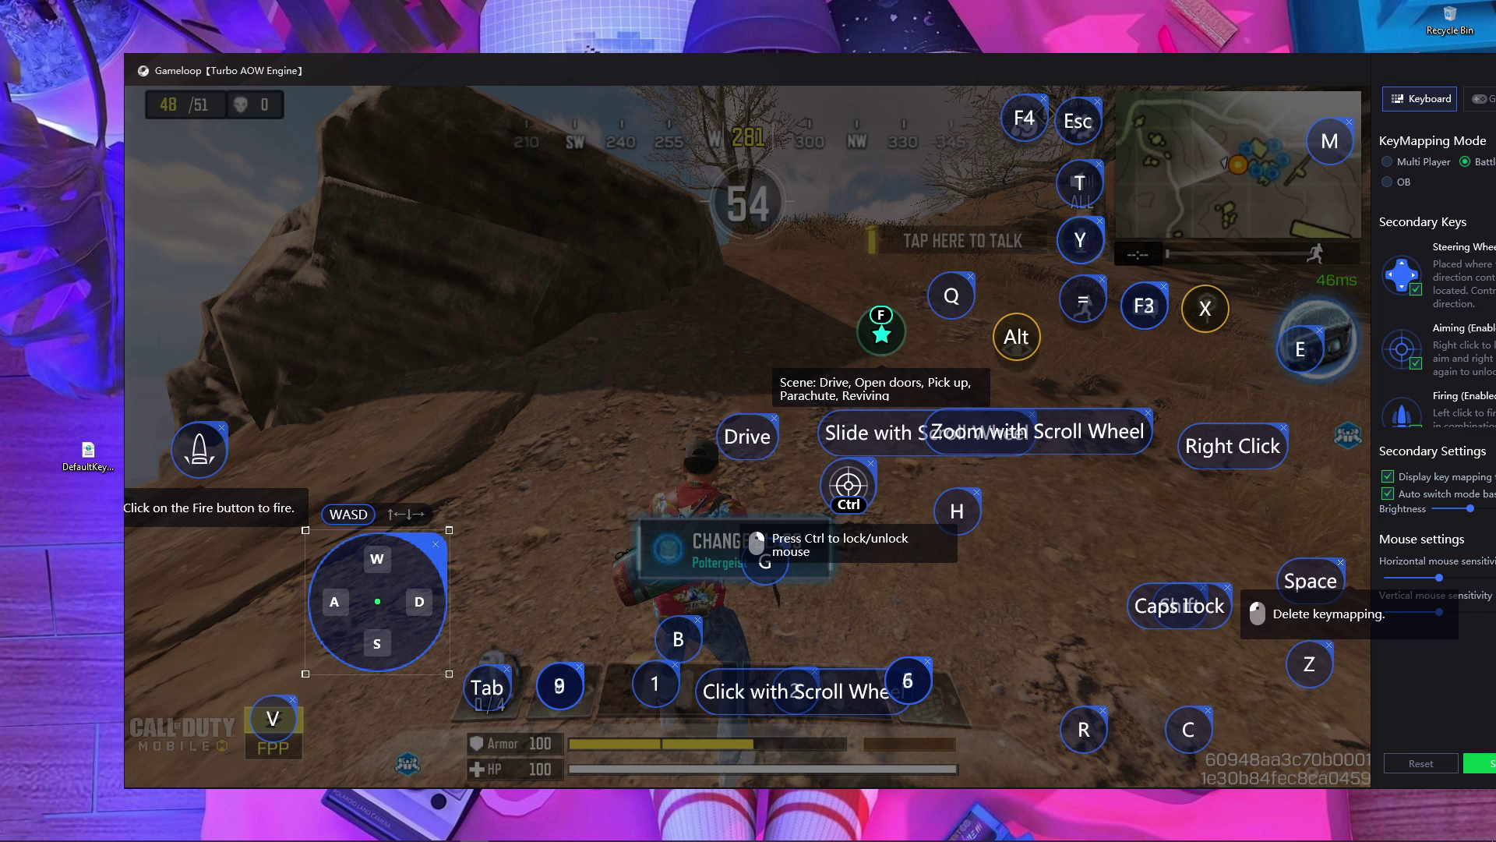
pyautogui.click(1341, 562)
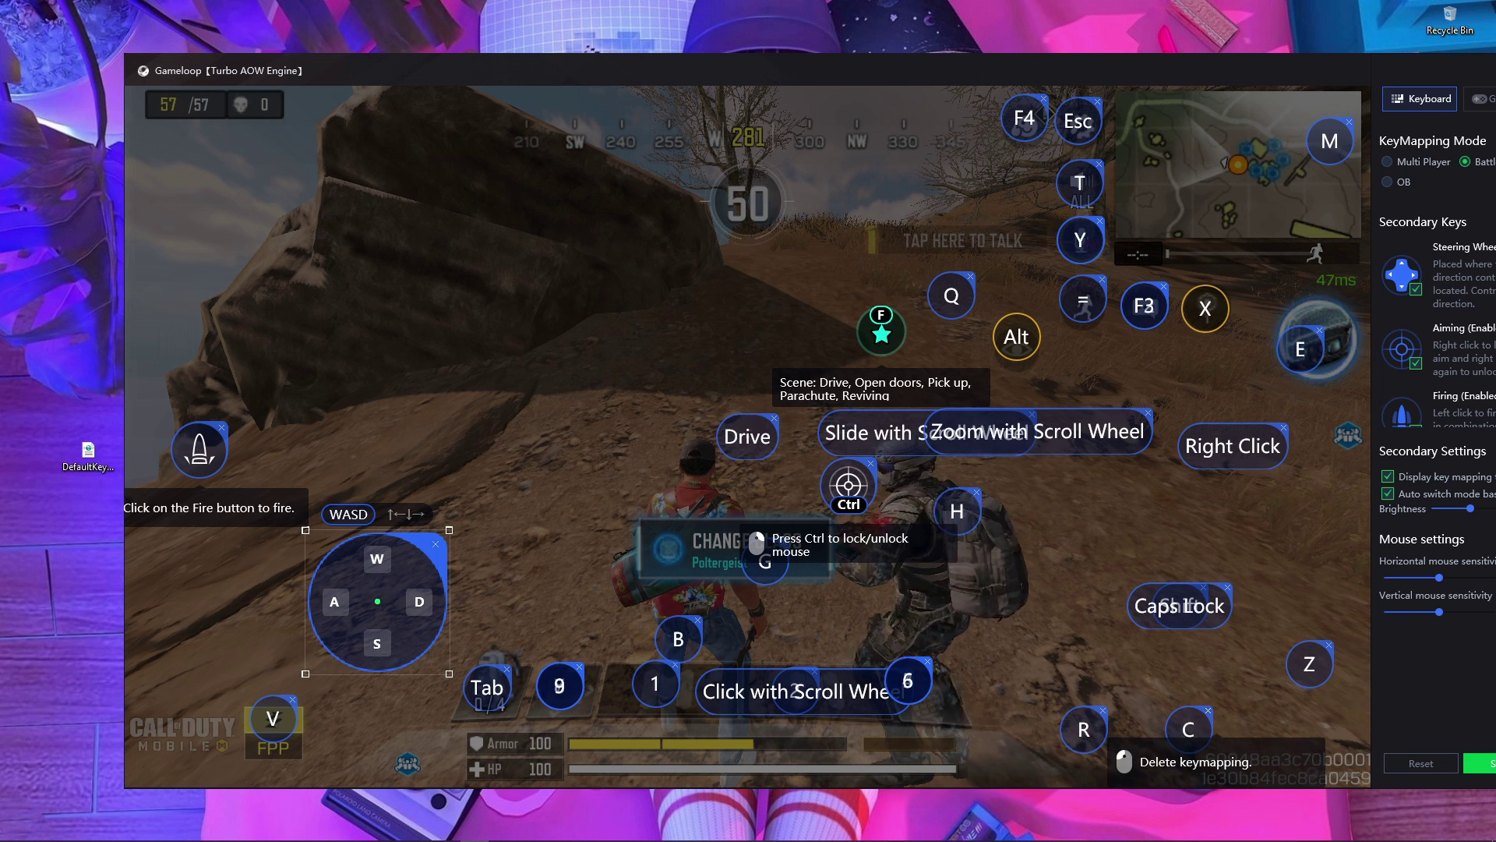
pyautogui.click(1207, 710)
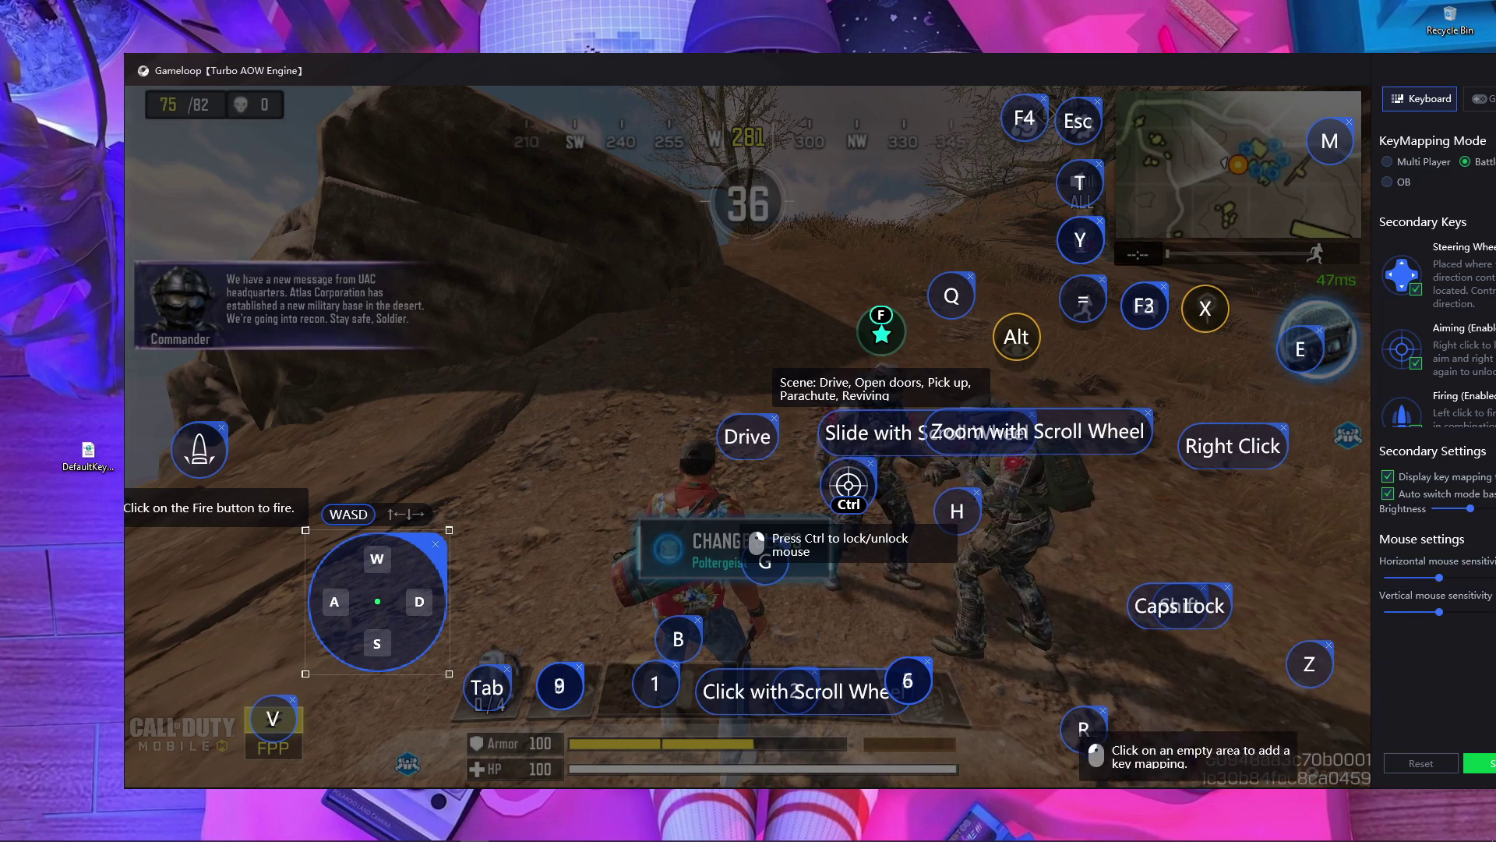
pyautogui.click(1479, 763)
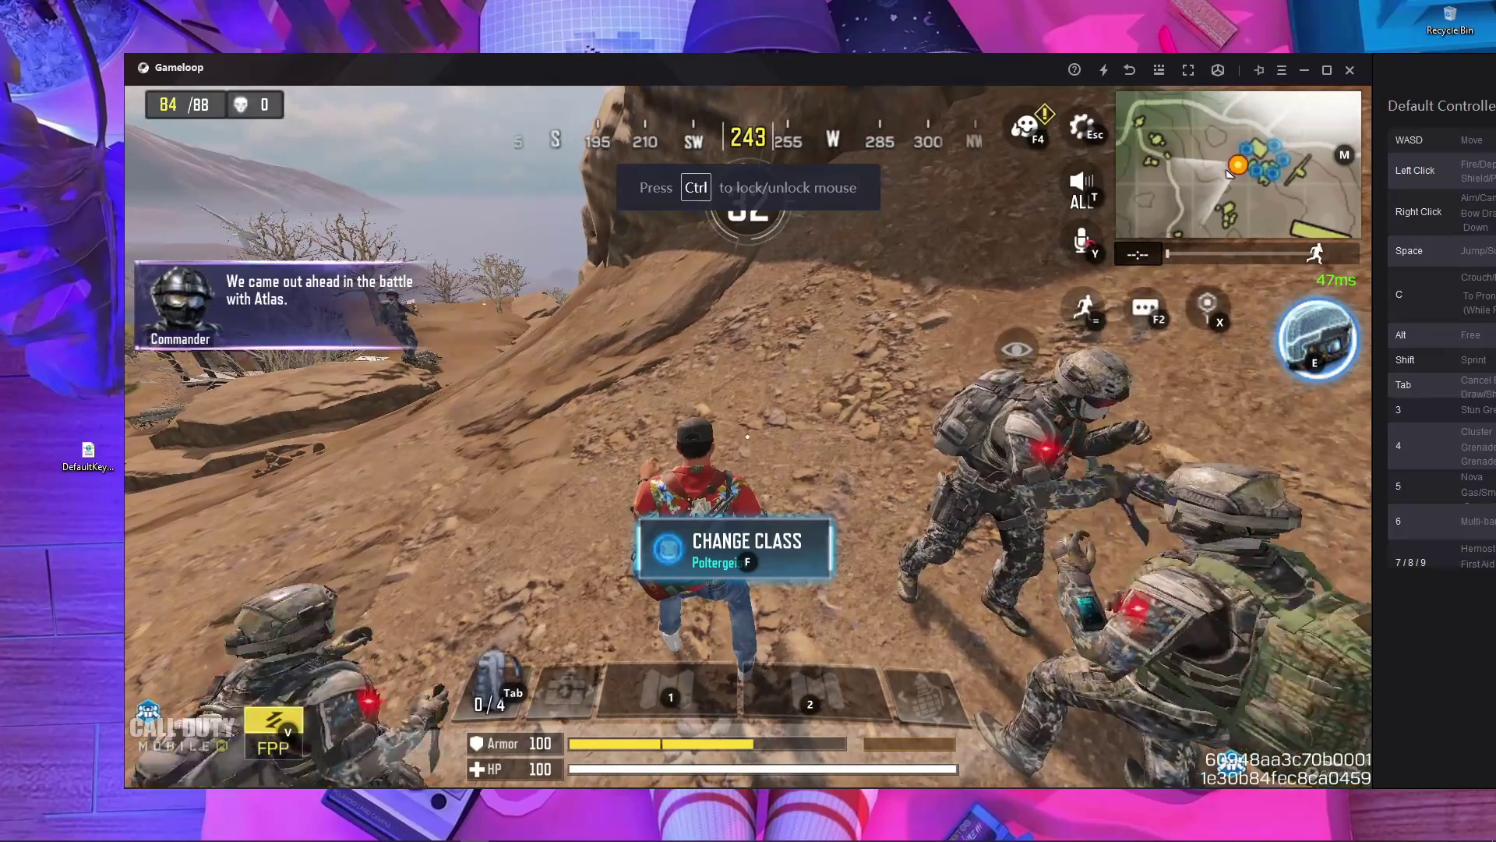
# Add a new Space key mapping above Z and a new C key mapping beside R, and save the layout.
pyautogui.click(1159, 70)
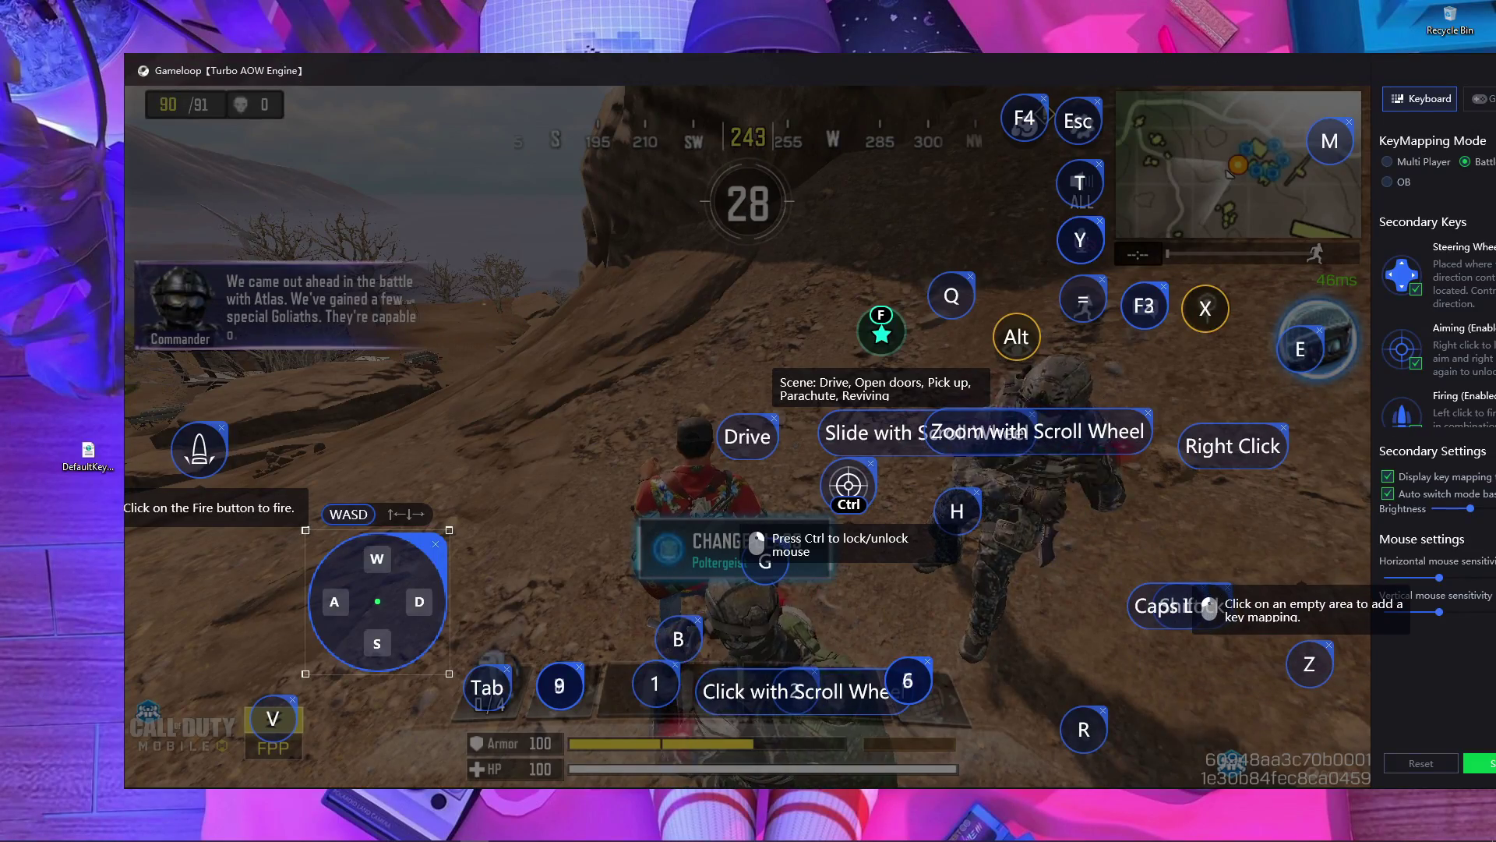
pyautogui.press('space')
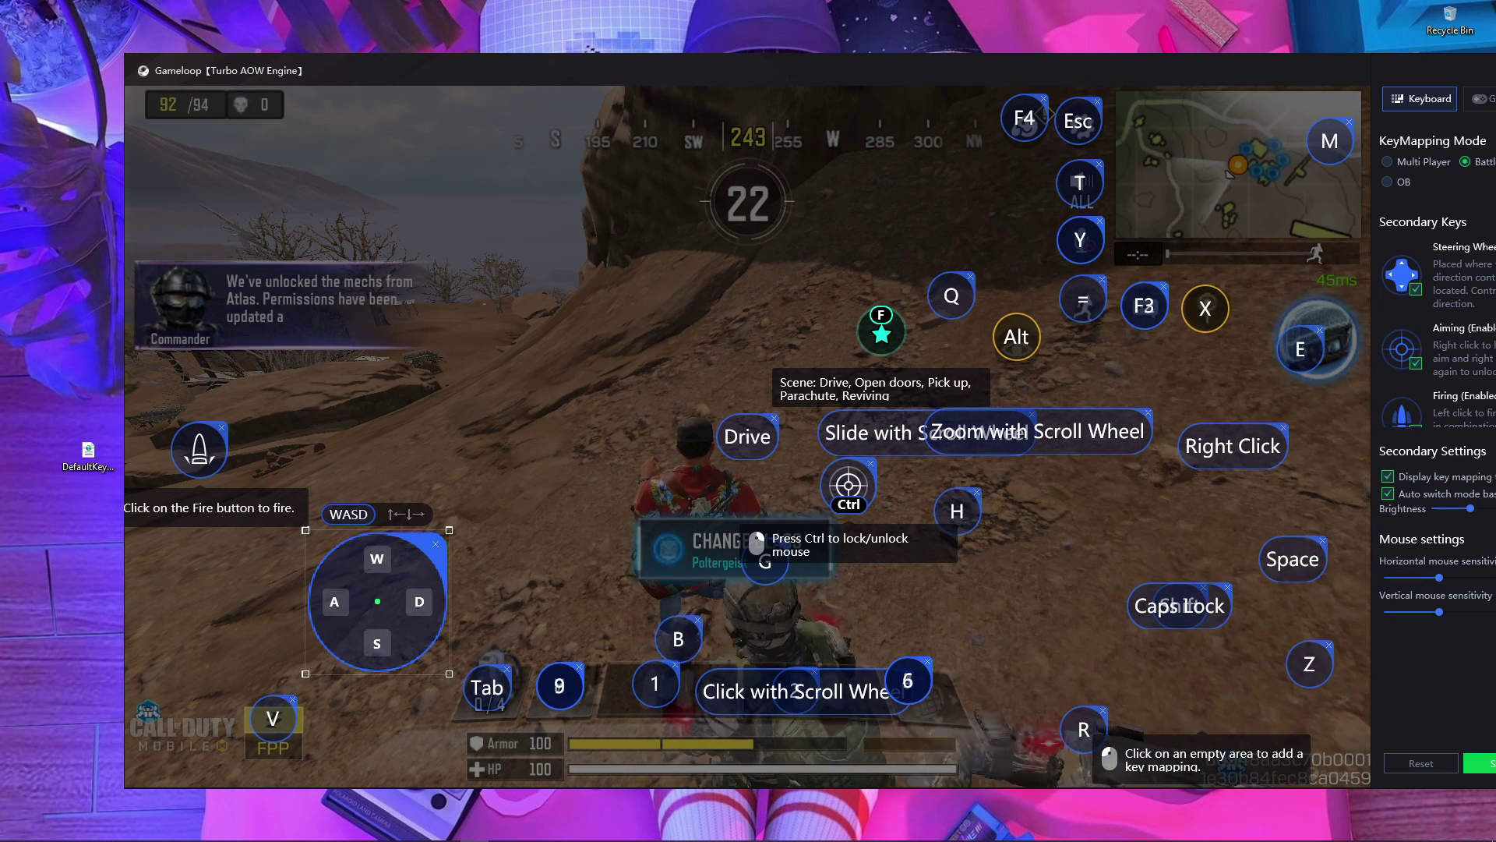
pyautogui.click(1193, 709)
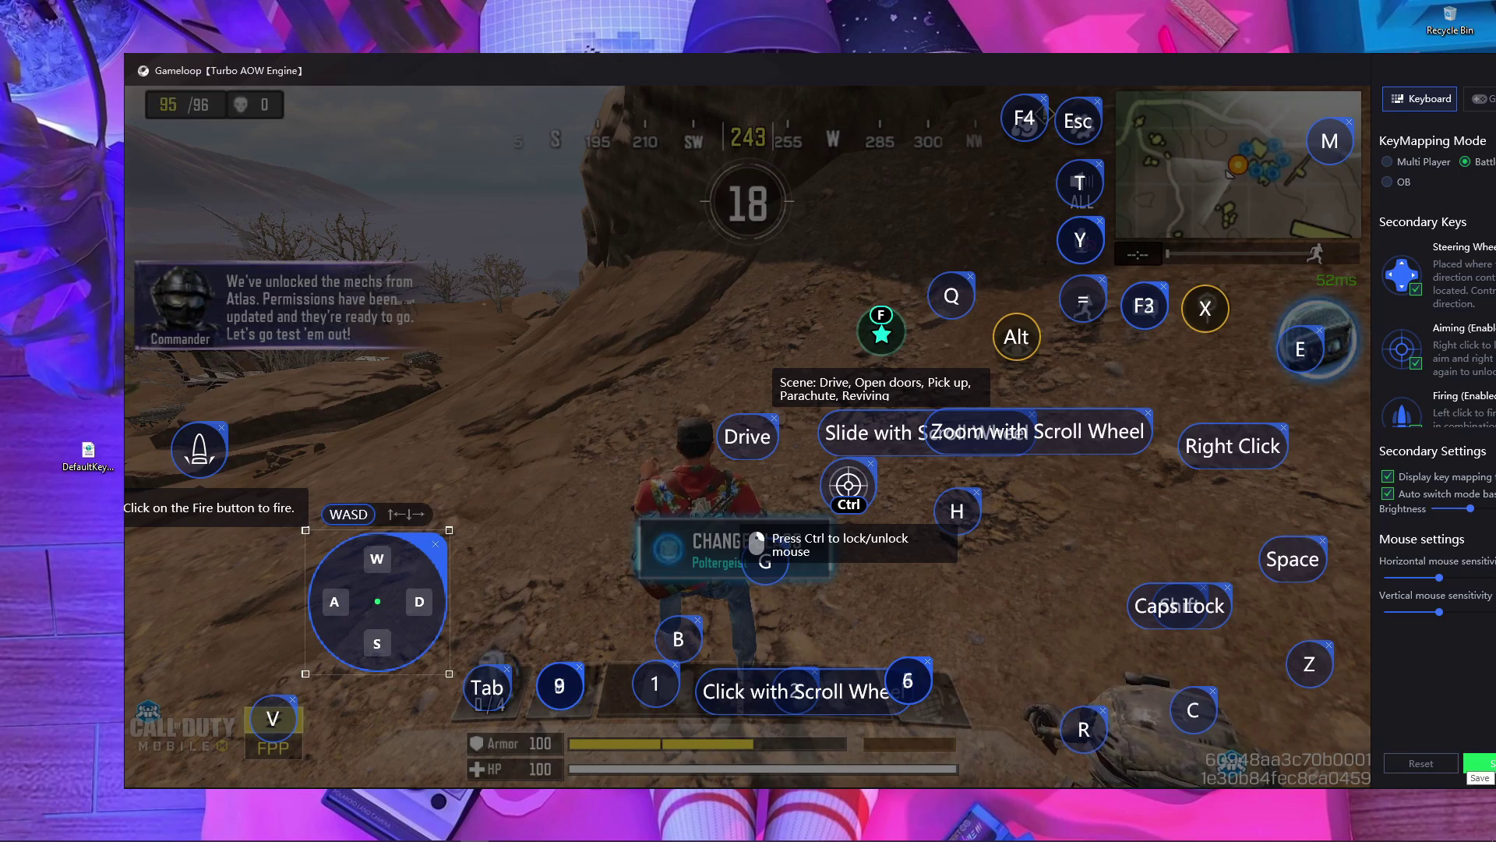
pyautogui.click(1479, 763)
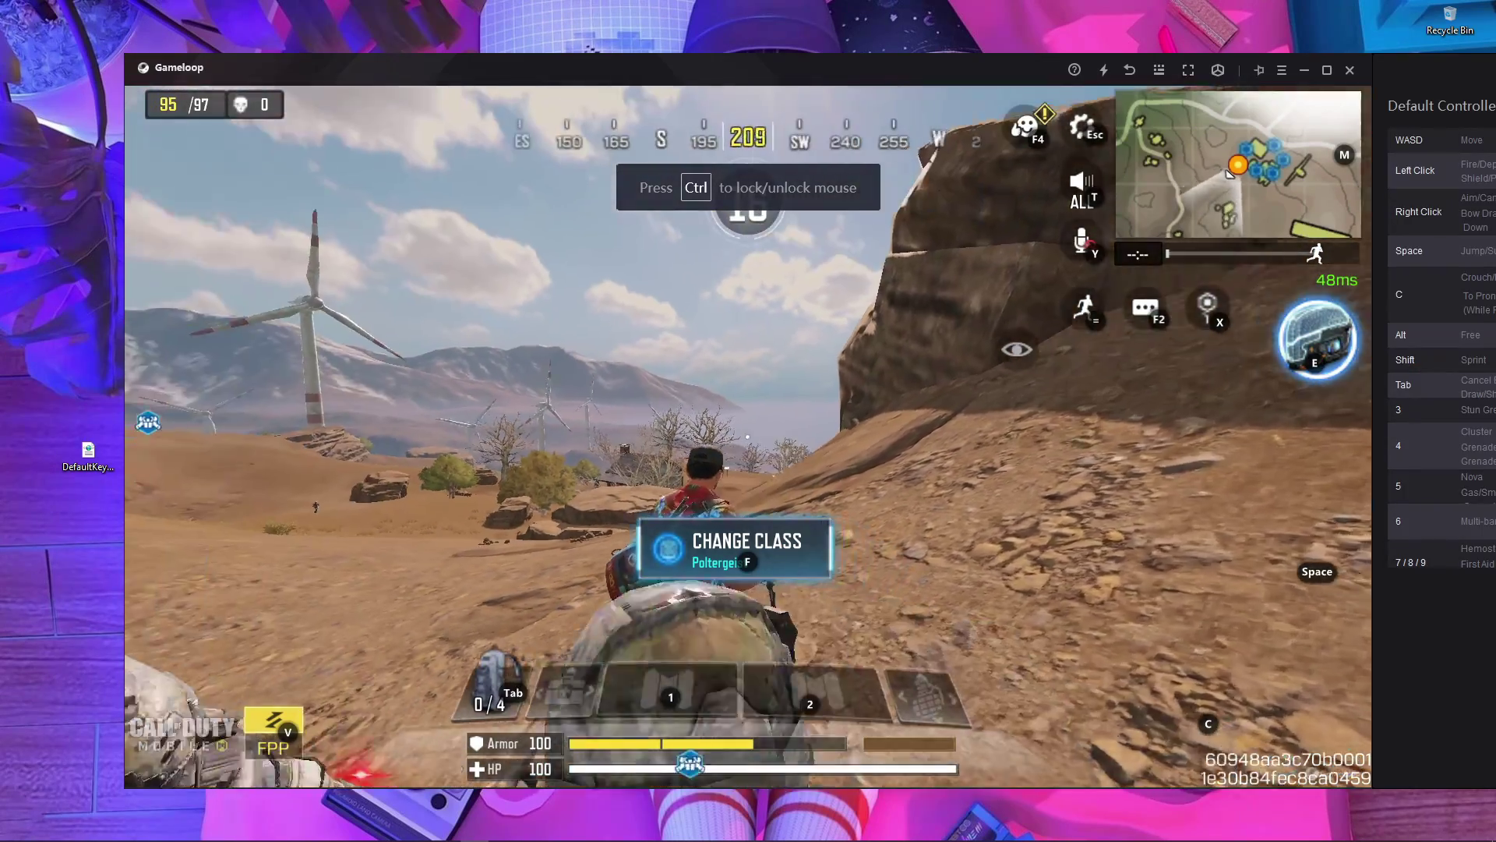
pyautogui.press('w')
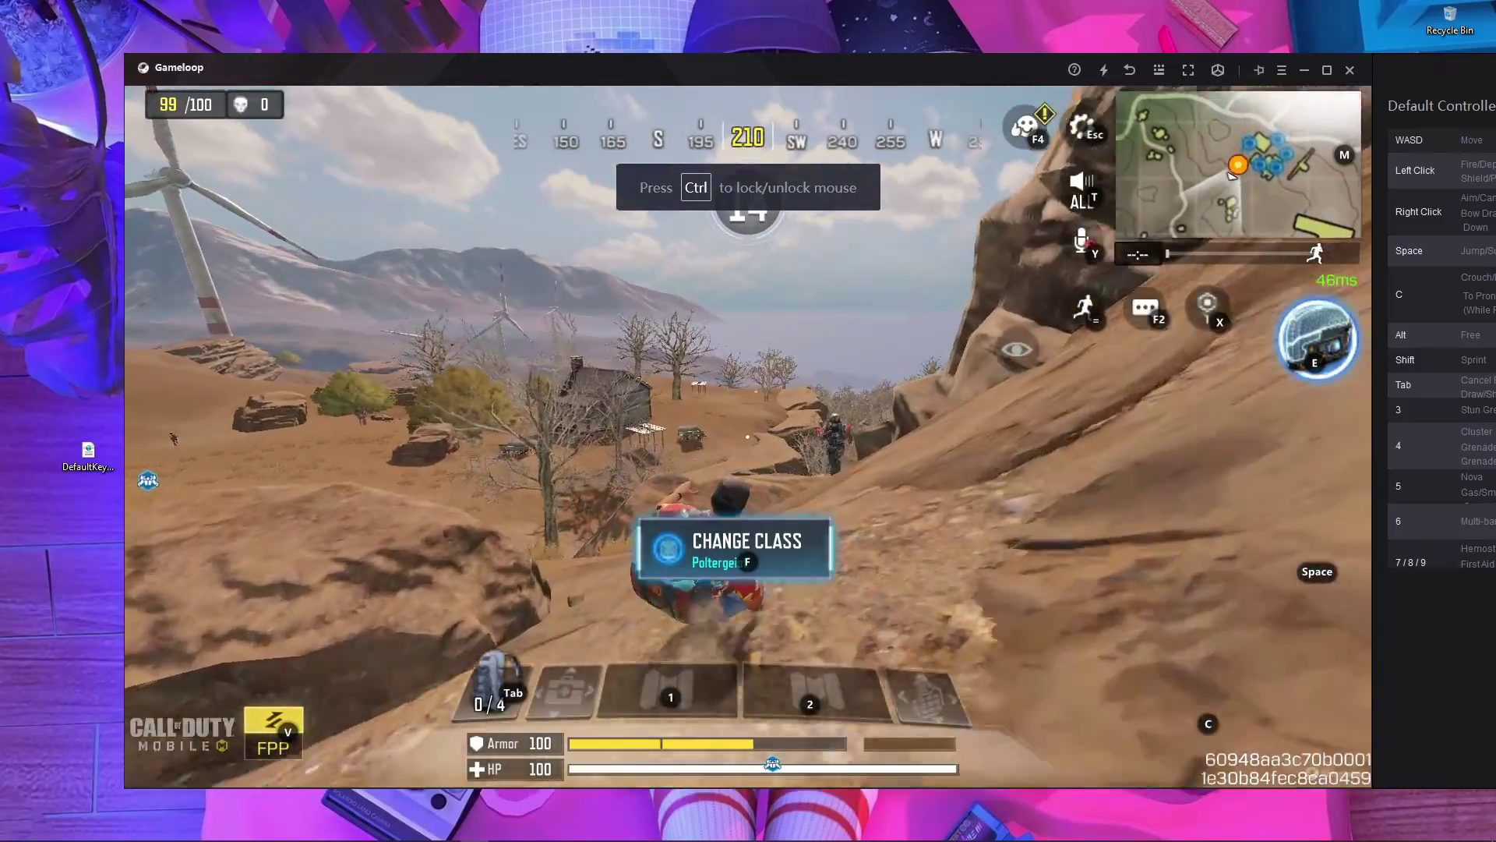
# Lock the mouse to the game and run the character across the Battle Royale waiting area.
pyautogui.press('ctrl')
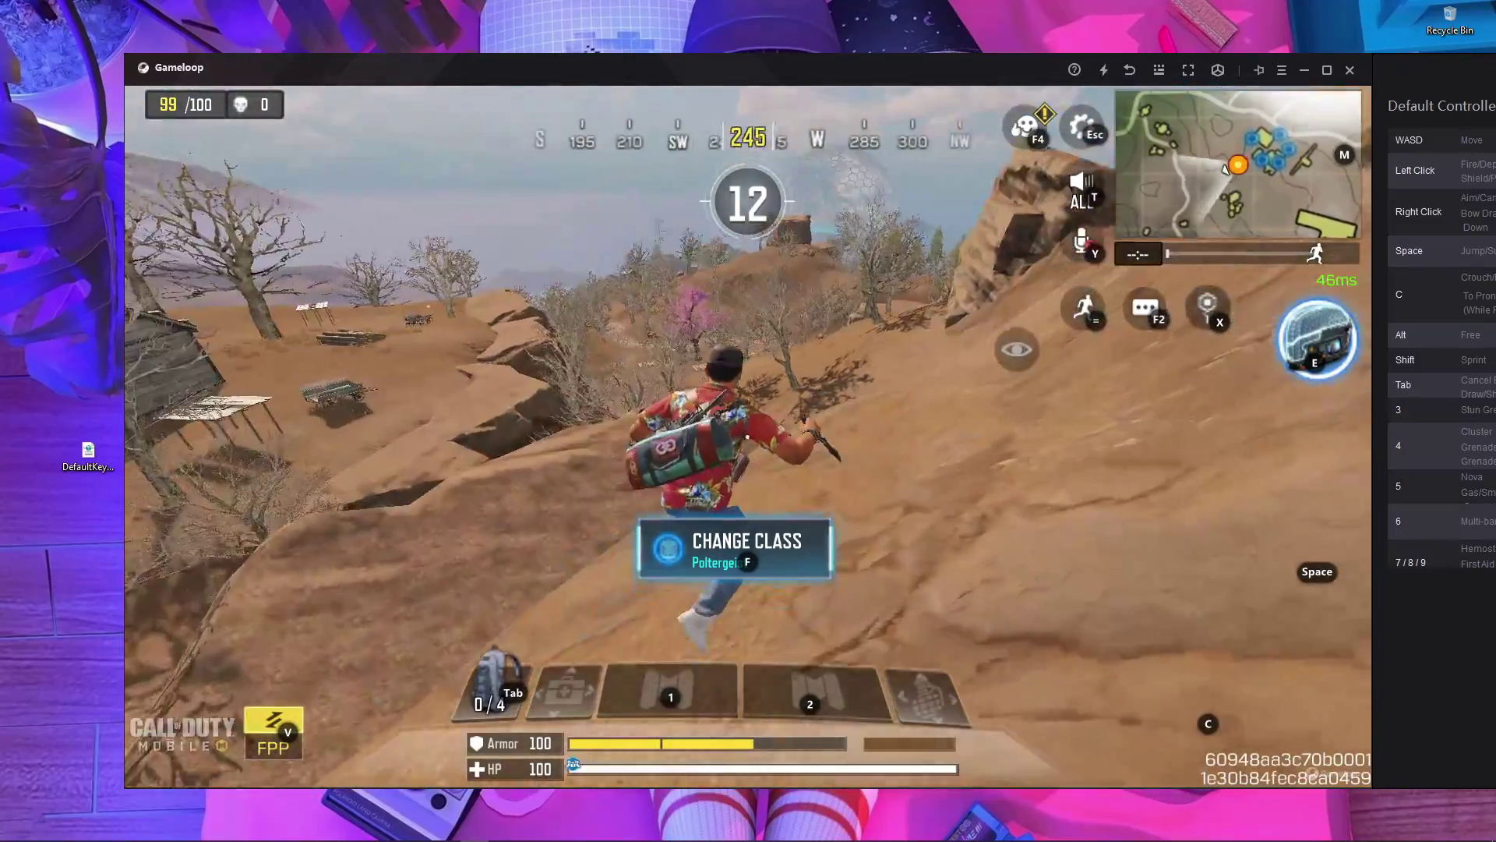
pyautogui.press('w')
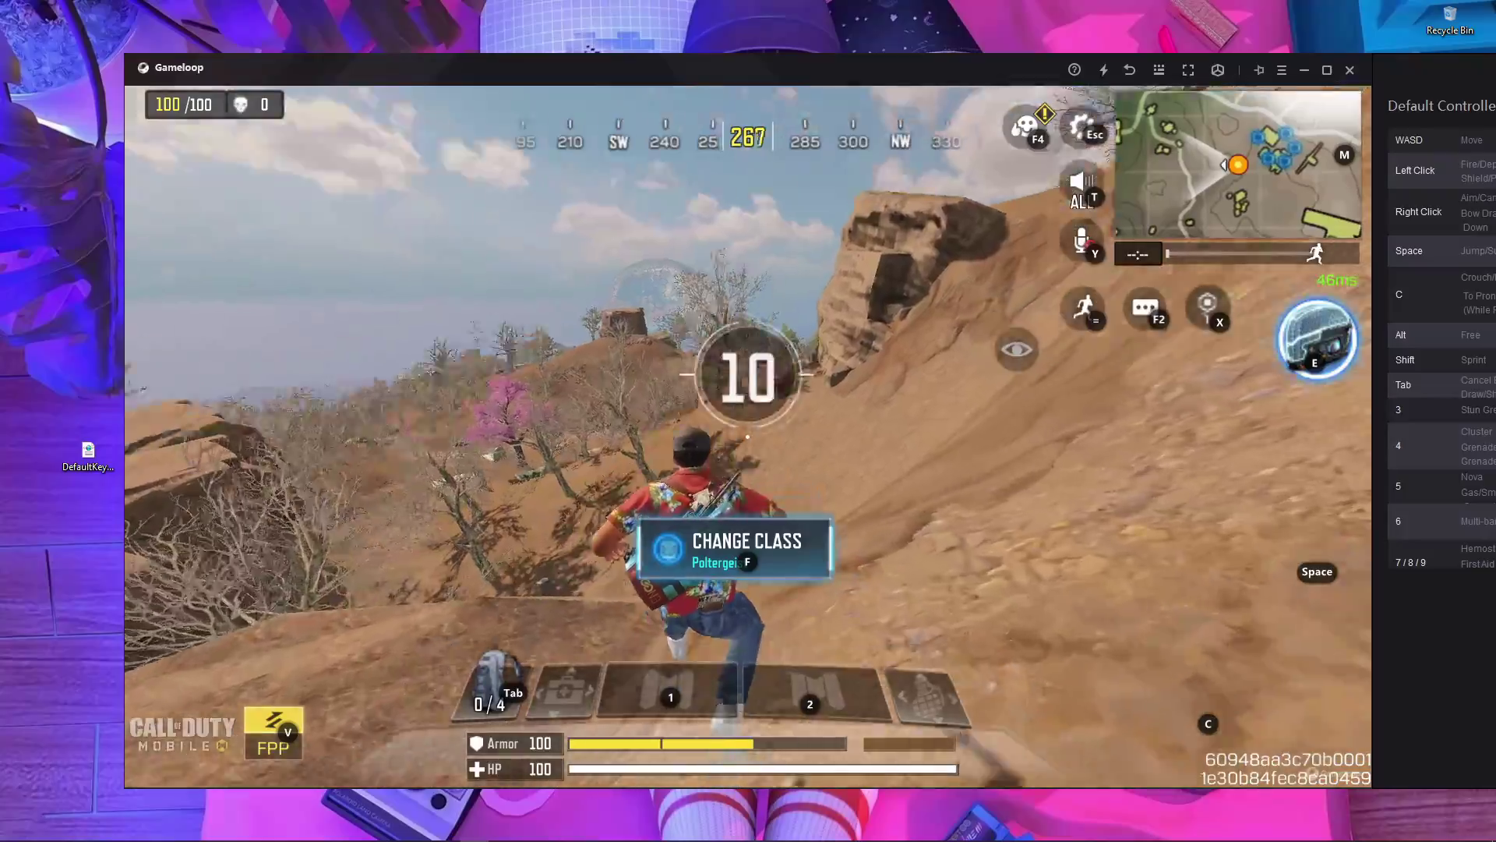
pyautogui.press('w')
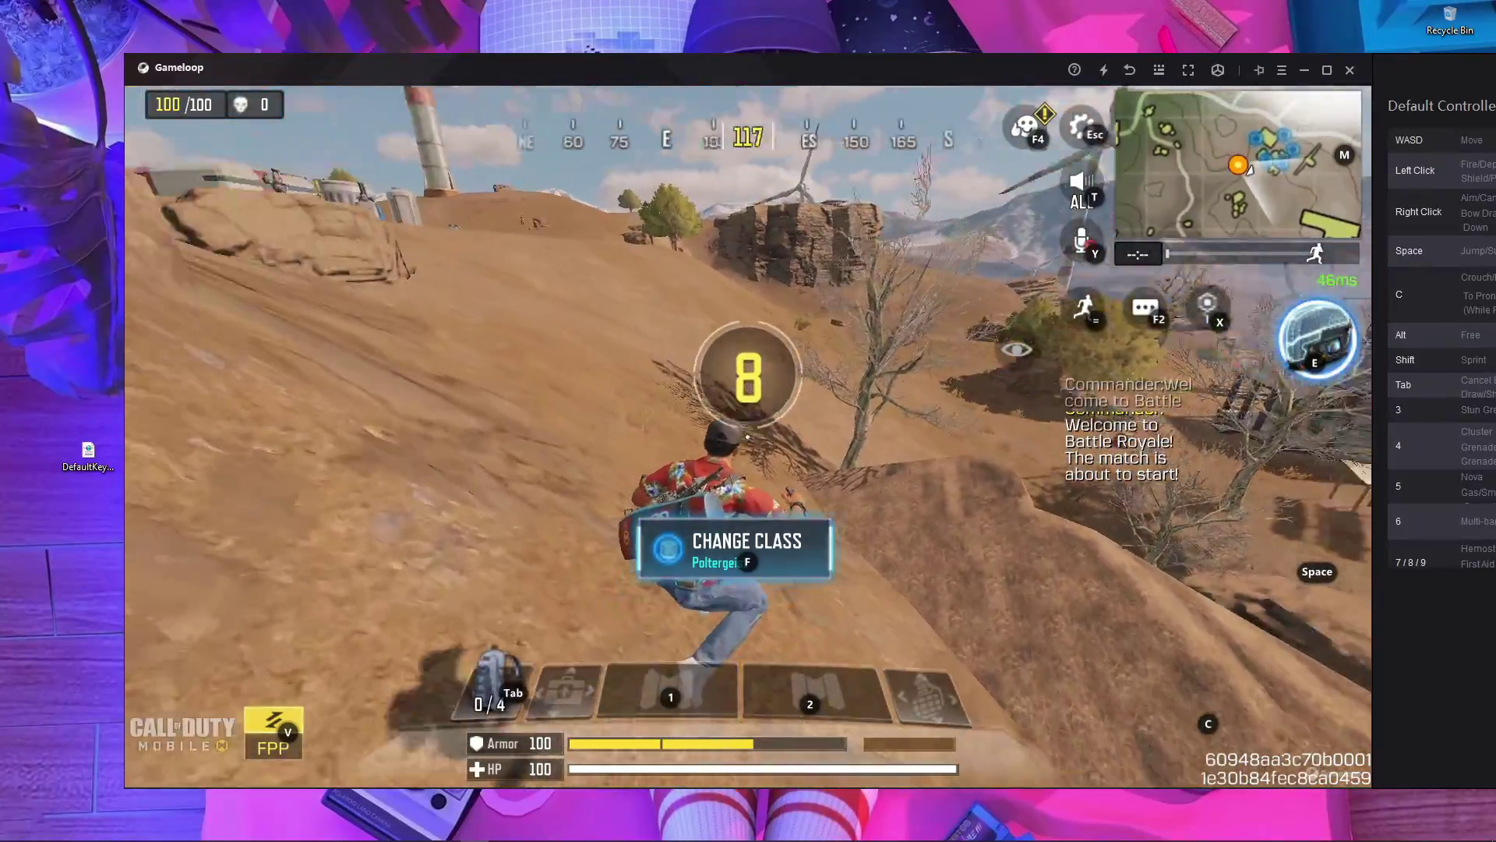
pyautogui.press('w')
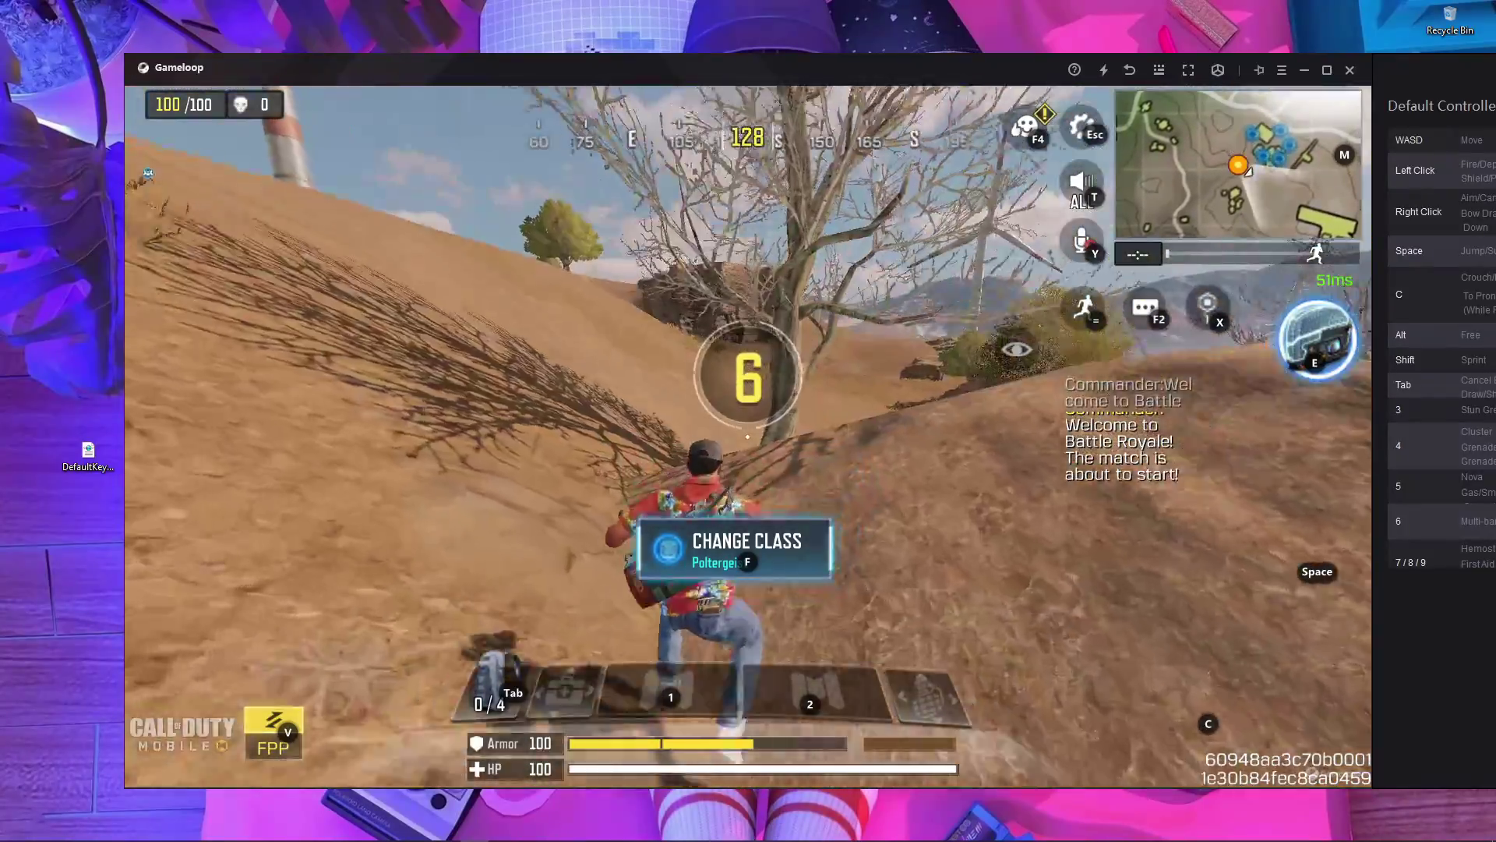
pyautogui.press('w')
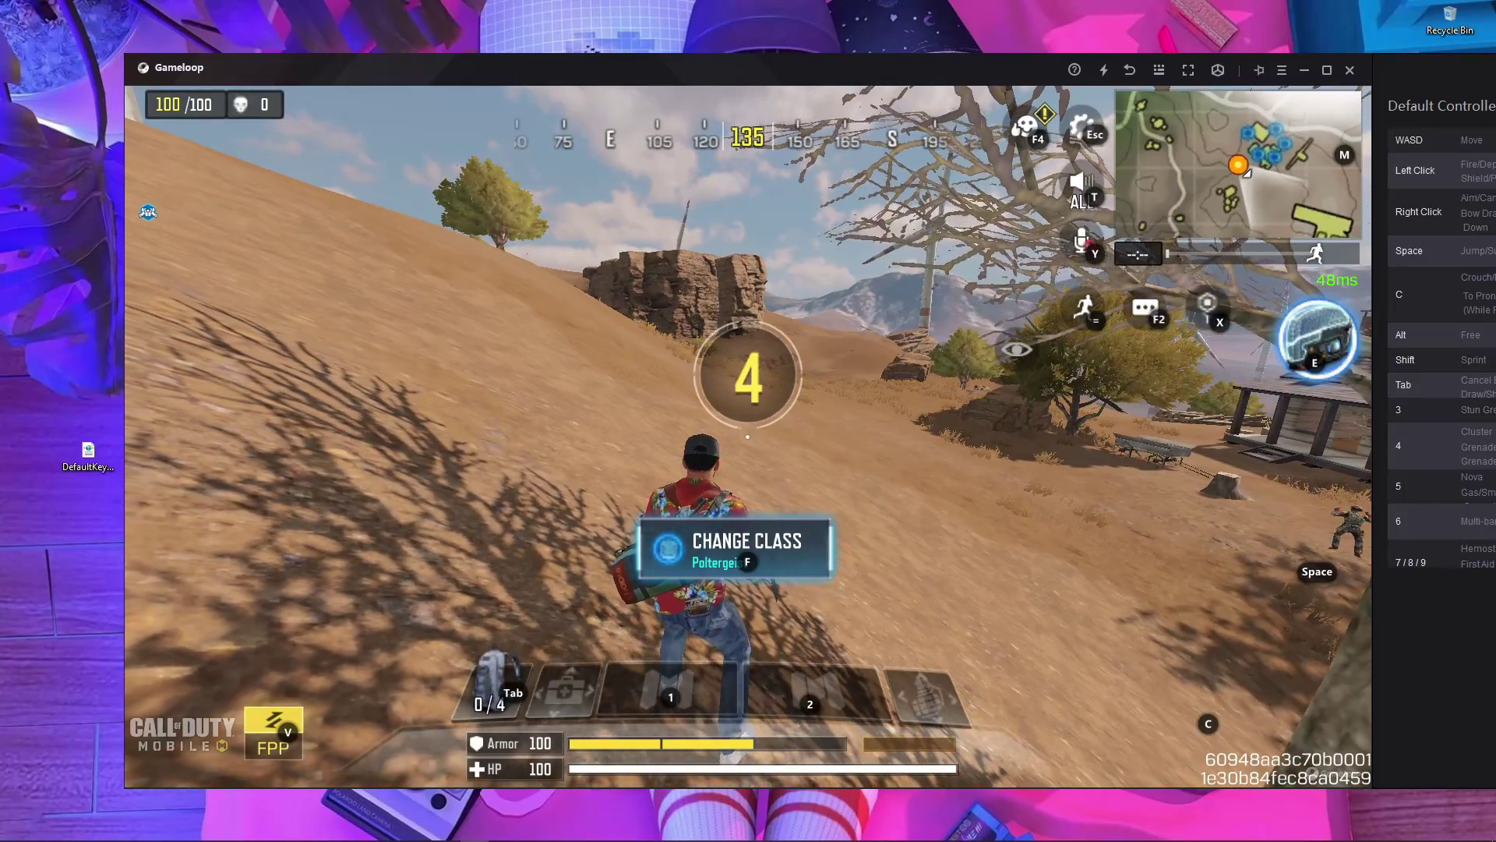
# Add an Aiming mapping to the Battle Royale layout, place it beside H with Ctrl as its mouse lock key, and return to the game.
pyautogui.press('F12')
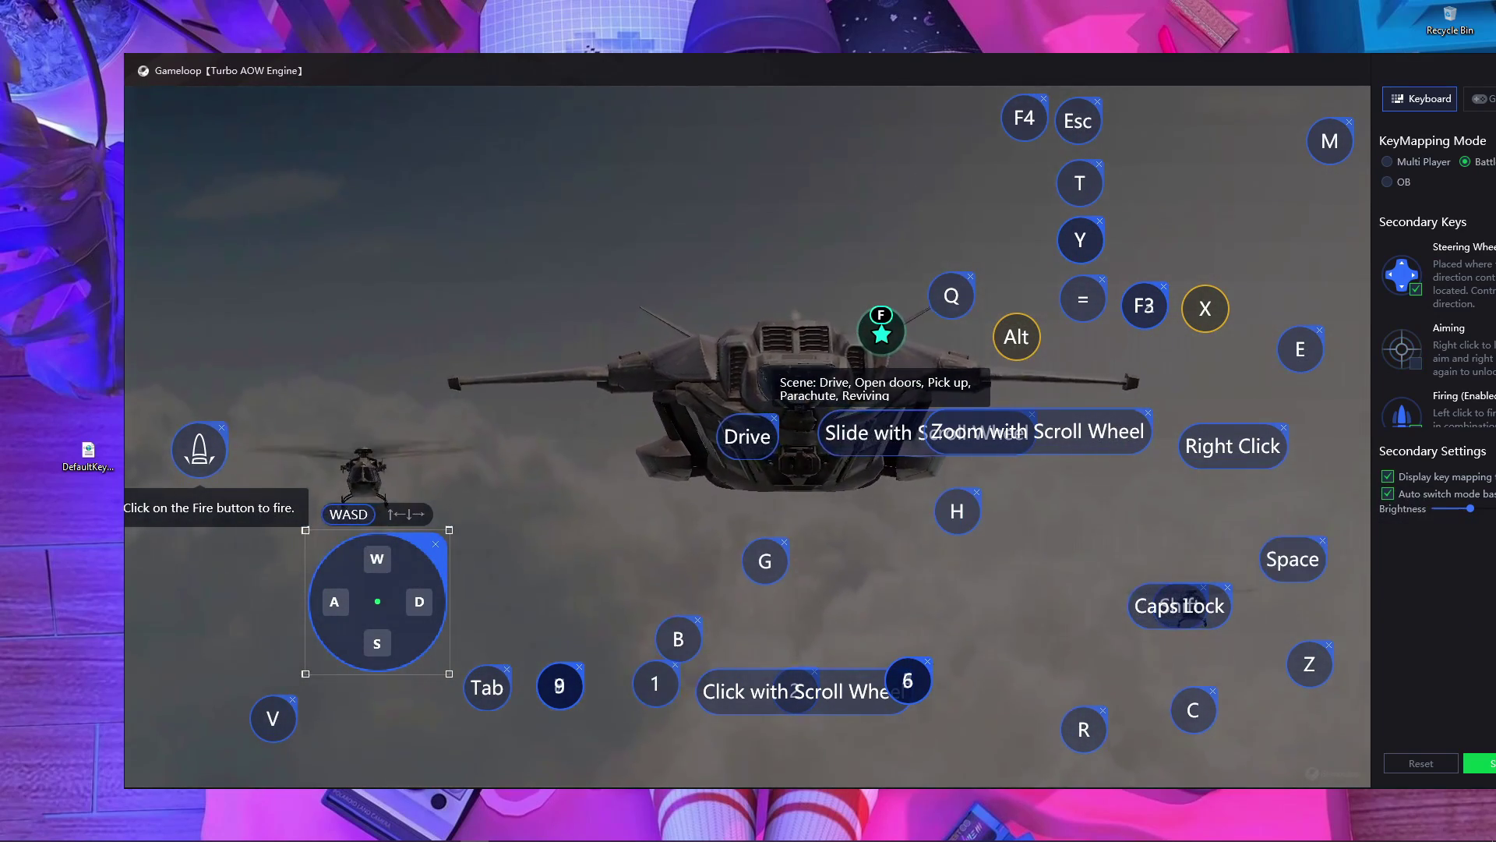
pyautogui.press('F12')
pyautogui.press('F12')
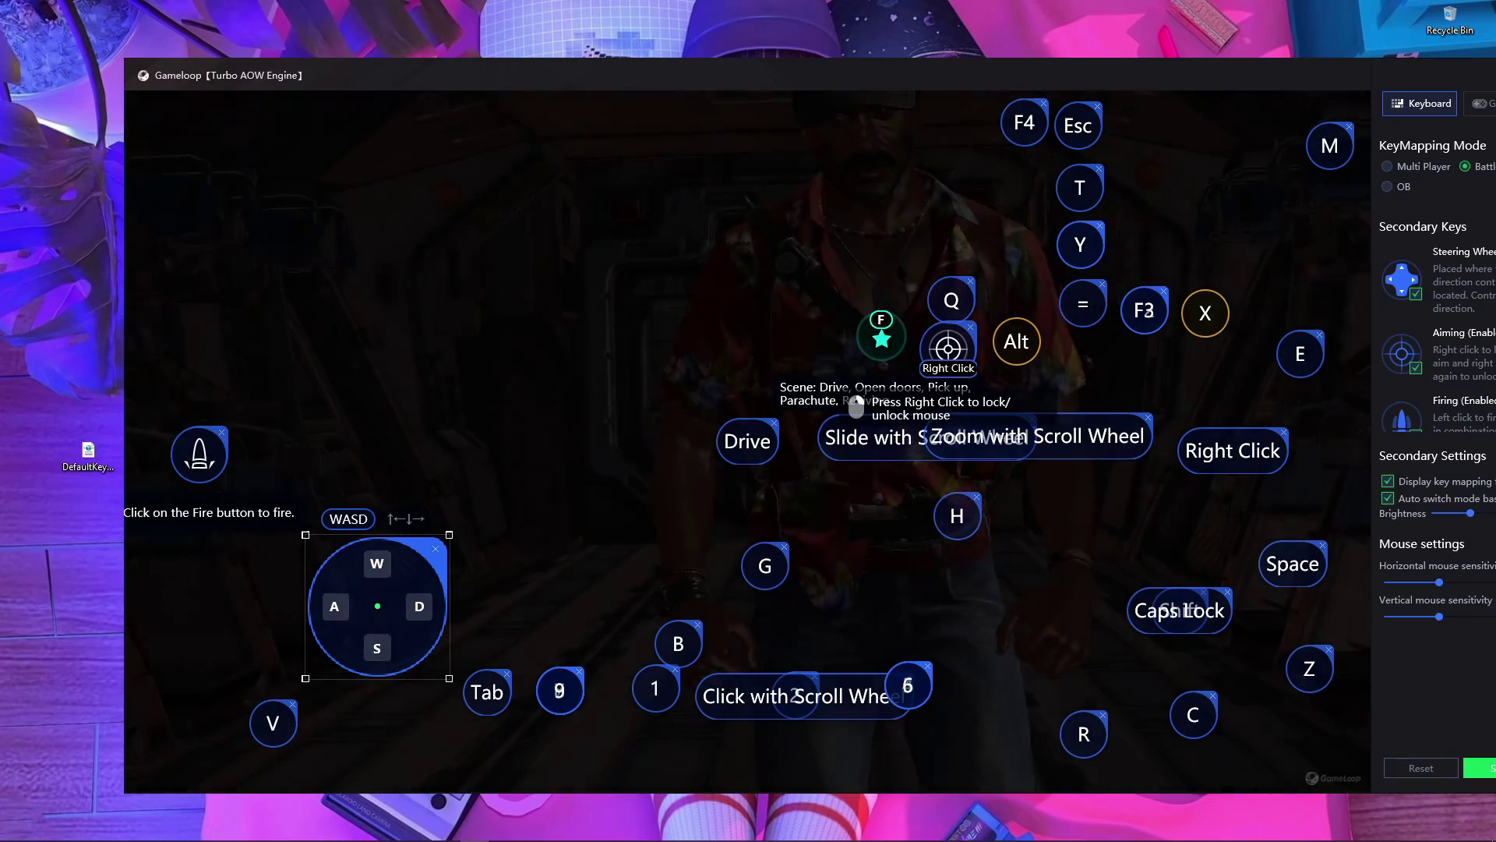
pyautogui.moveTo(949, 348); pyautogui.dragTo(888, 512)
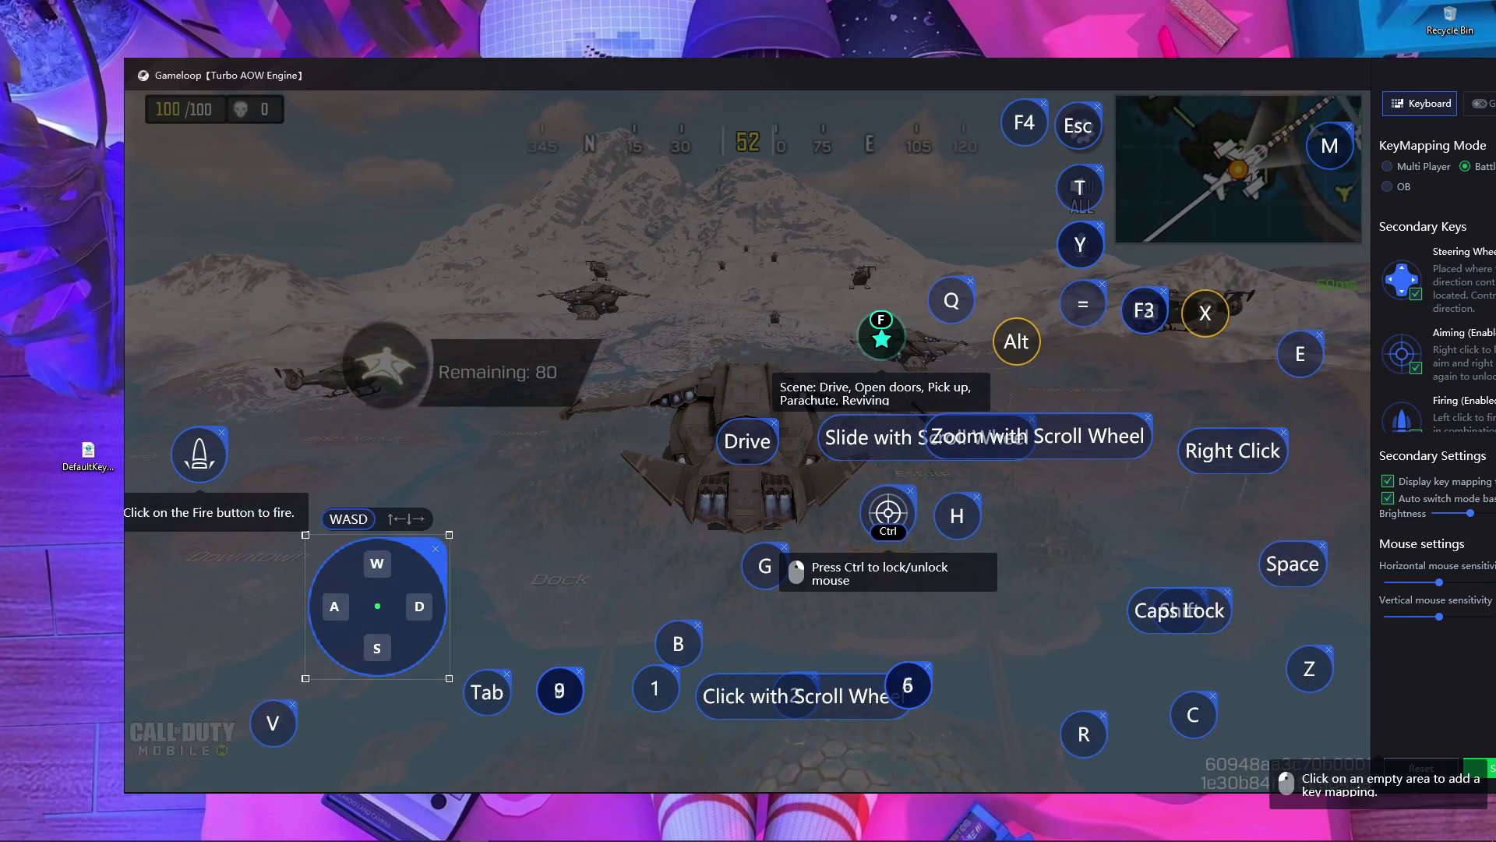
pyautogui.press('Escape')
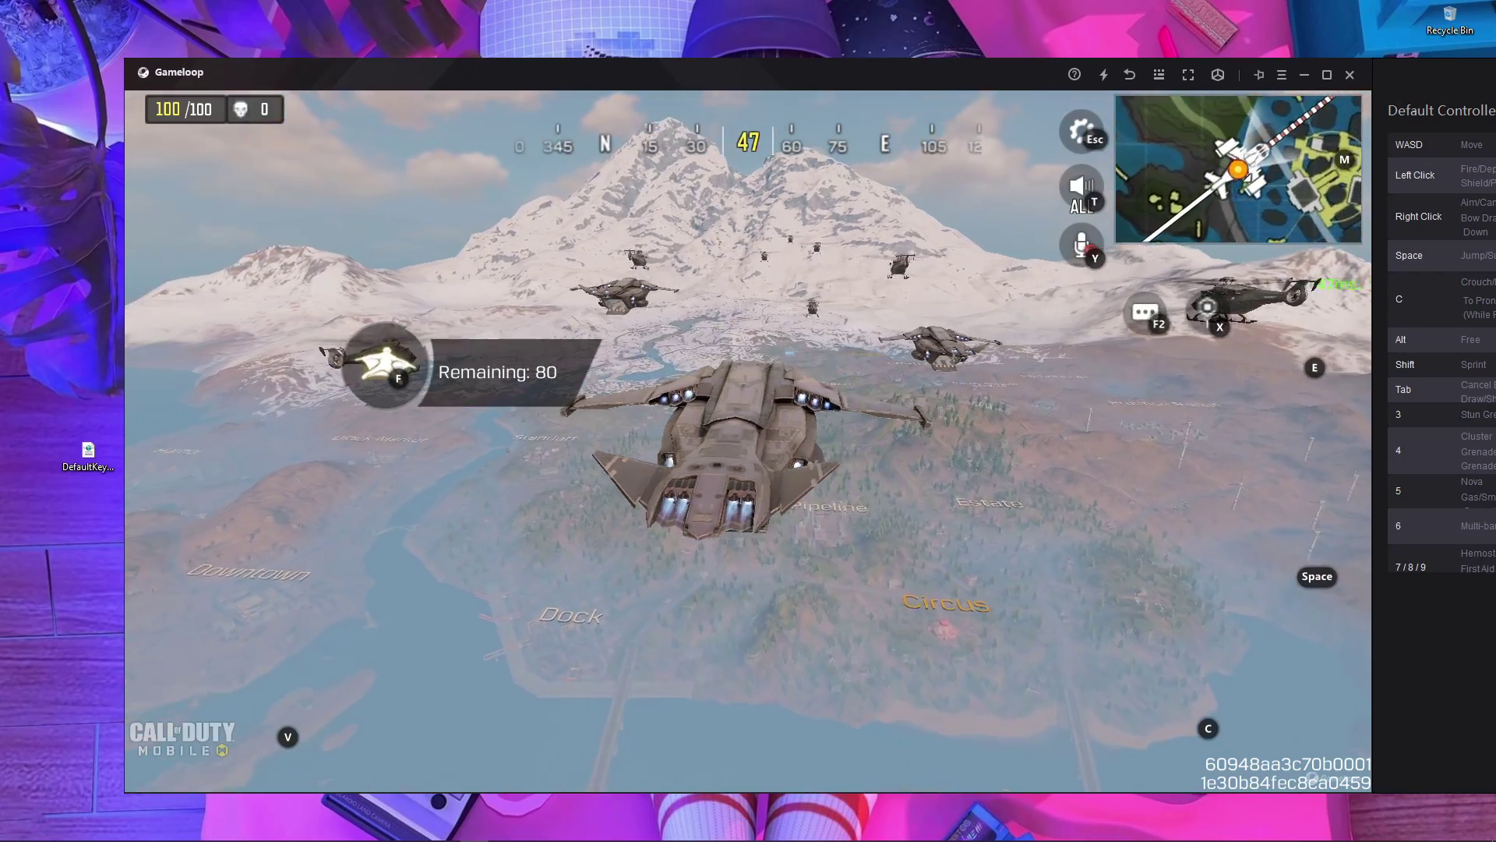
# Jump from the plane, dive down to Pier and run the character into a house.
pyautogui.press('f')
pyautogui.press('w')
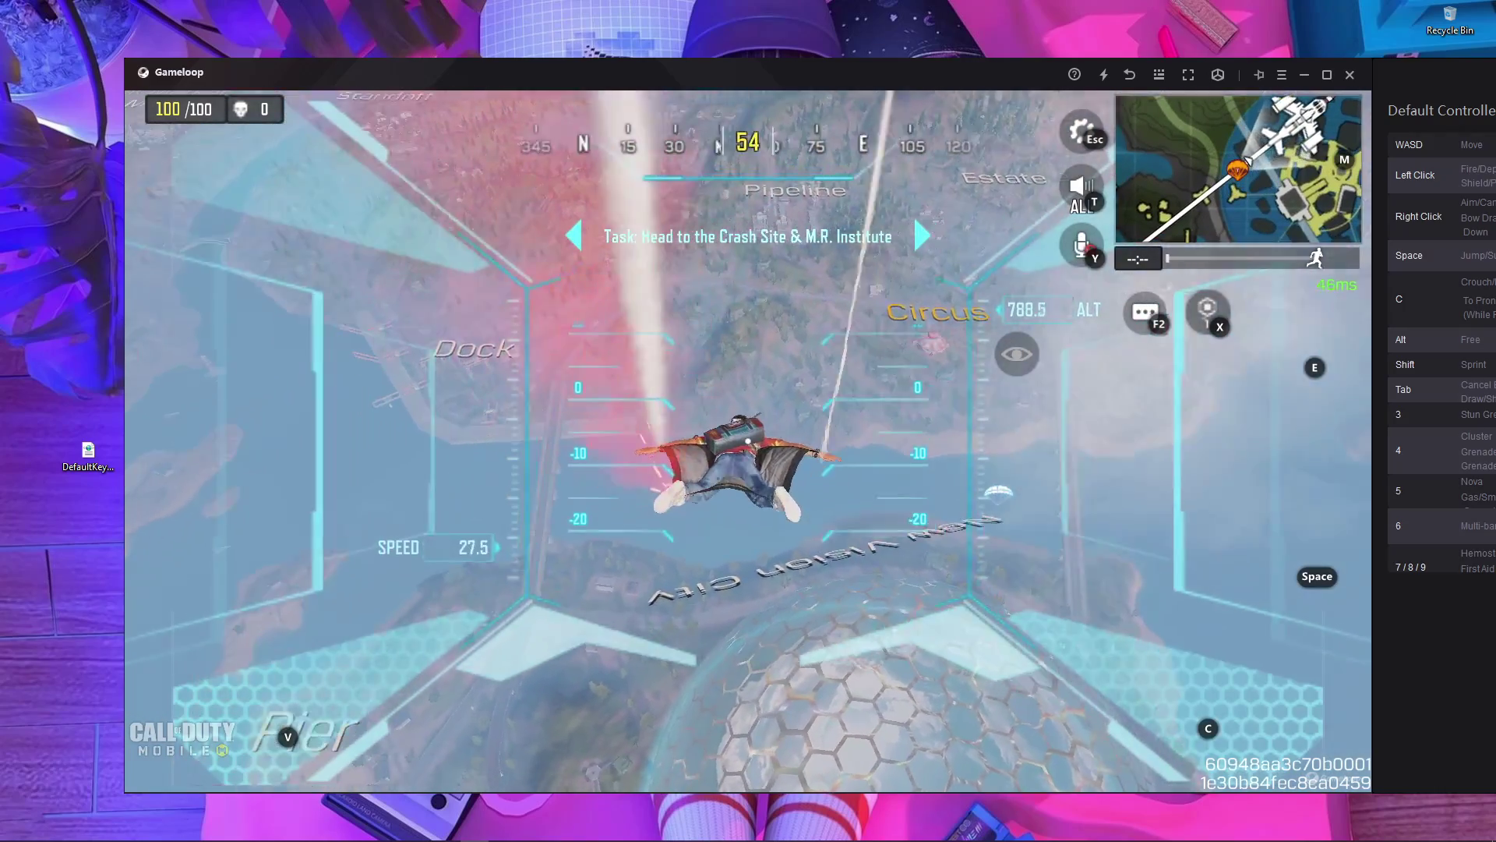
pyautogui.press('w')
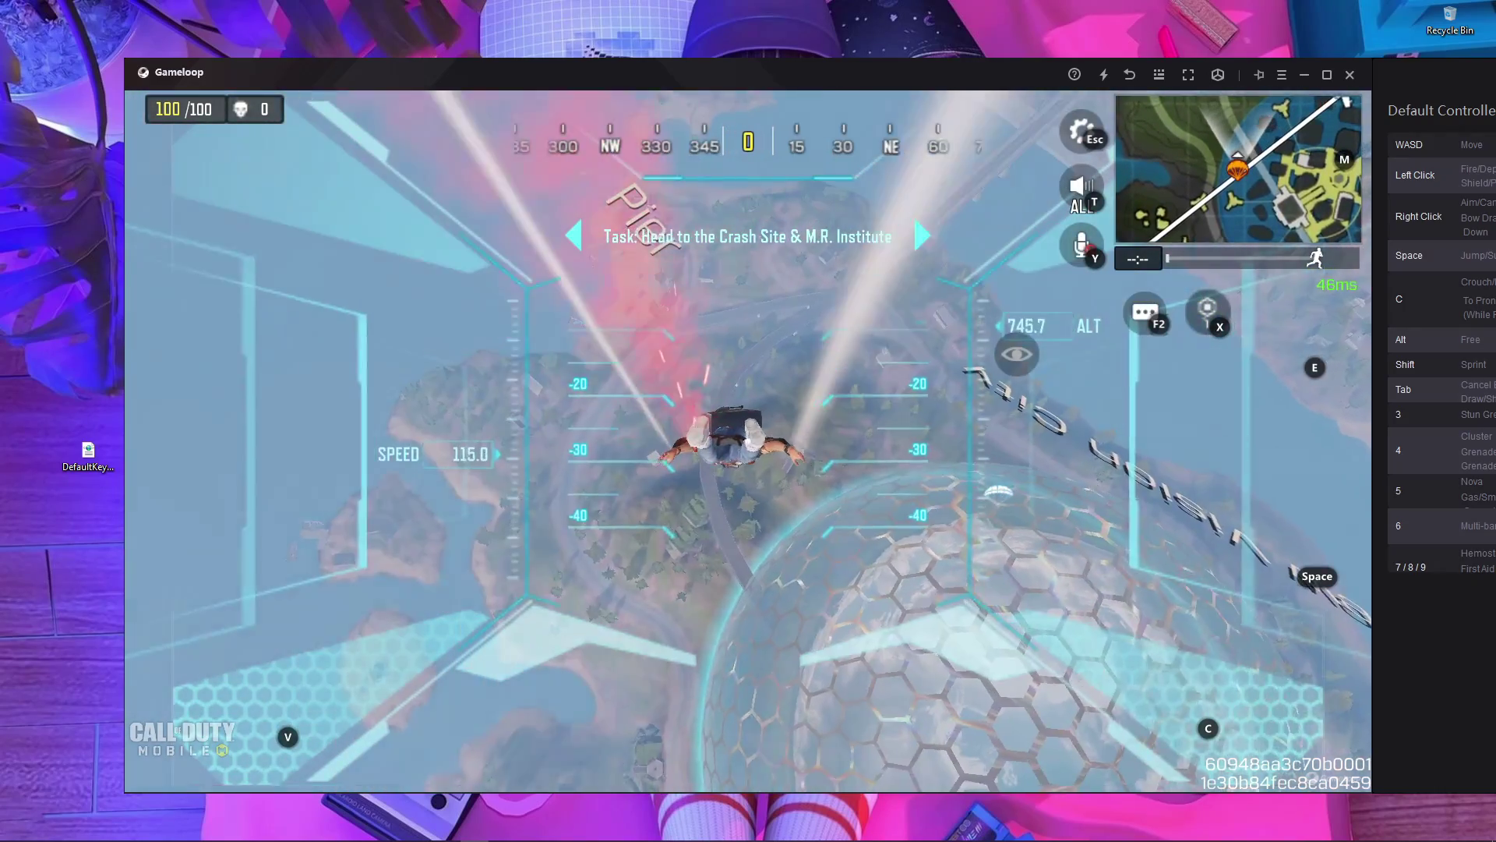
pyautogui.press('w')
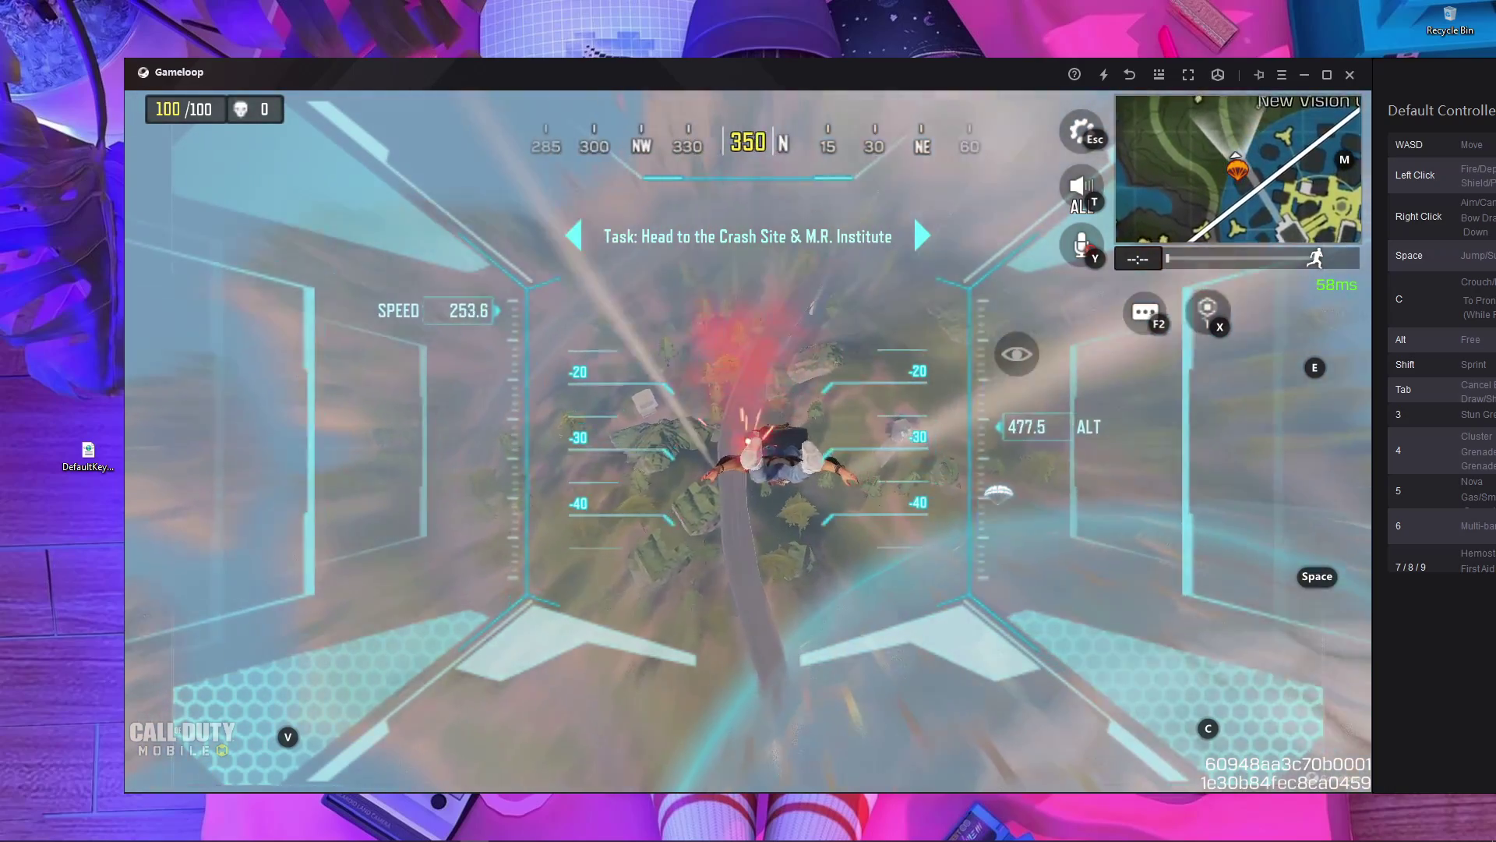
pyautogui.press('s')
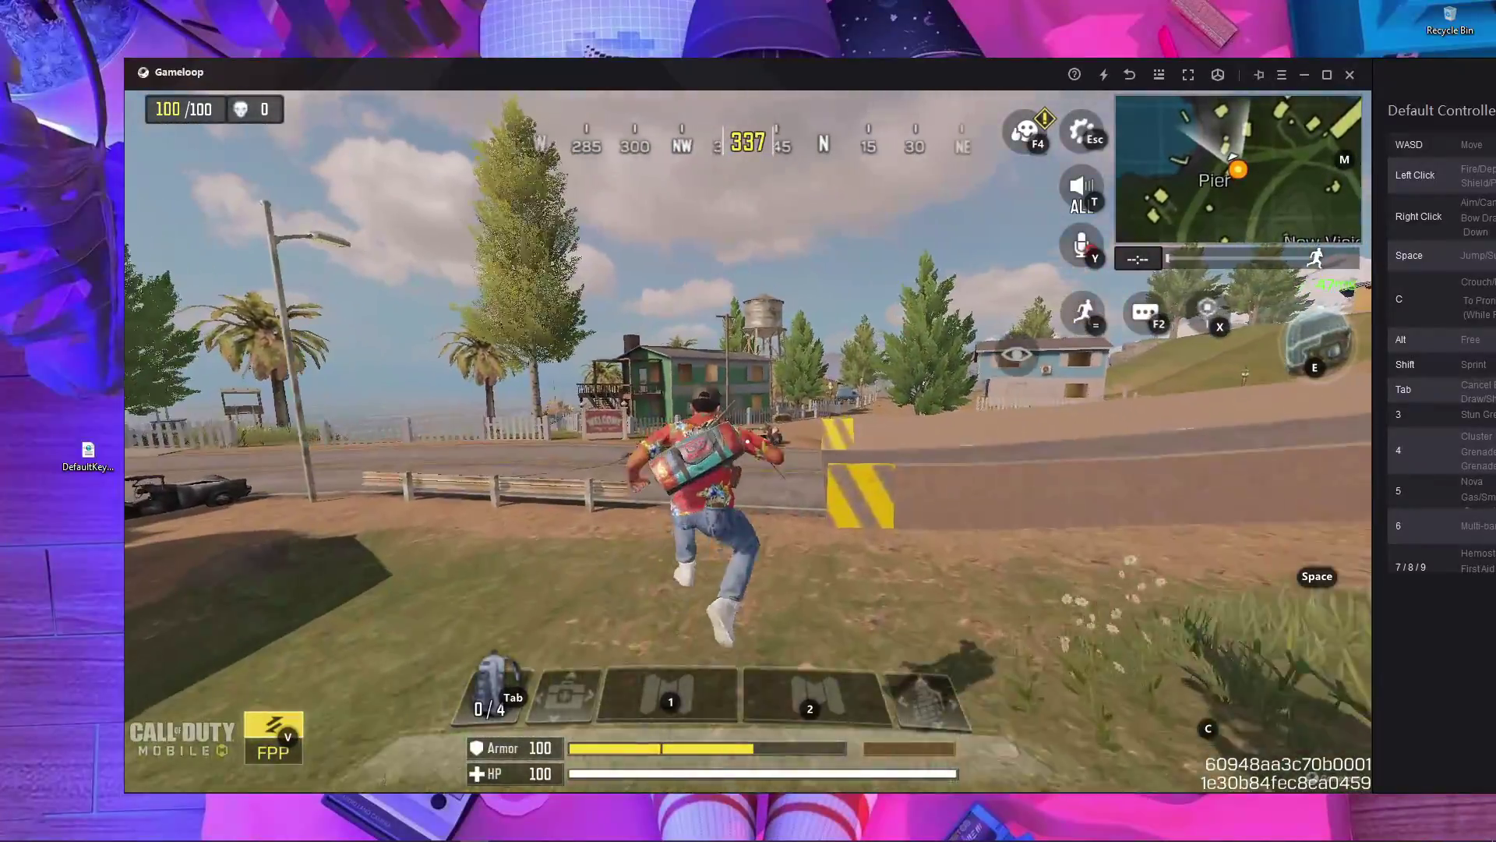
pyautogui.press('w')
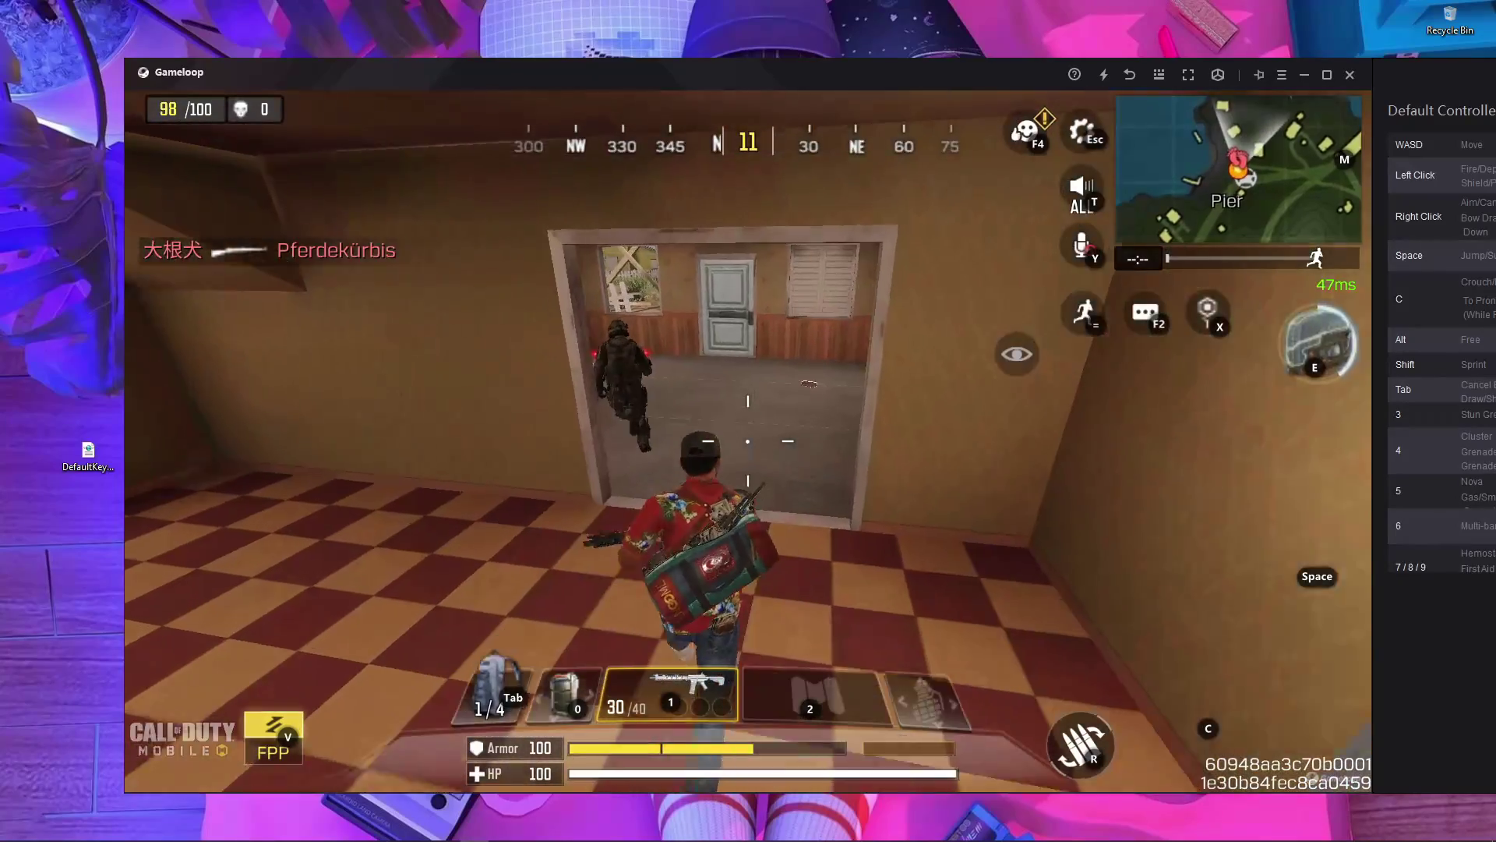
# Chase the enemy through the house and up the stairs while firing the rifle.
pyautogui.press('w')
pyautogui.click(747, 441)
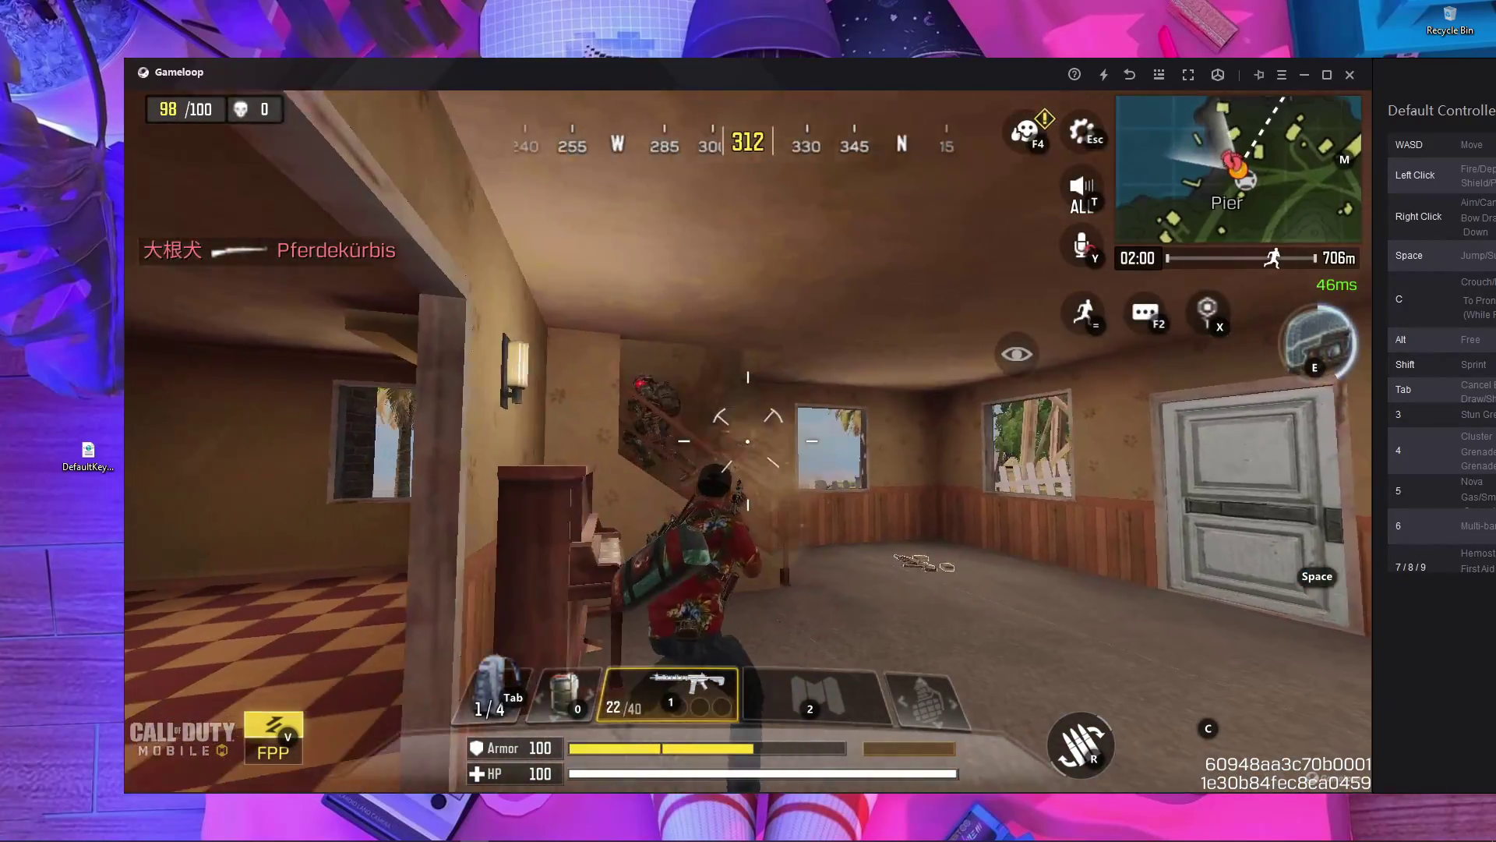
pyautogui.press('w')
pyautogui.click(748, 441)
pyautogui.click(747, 441)
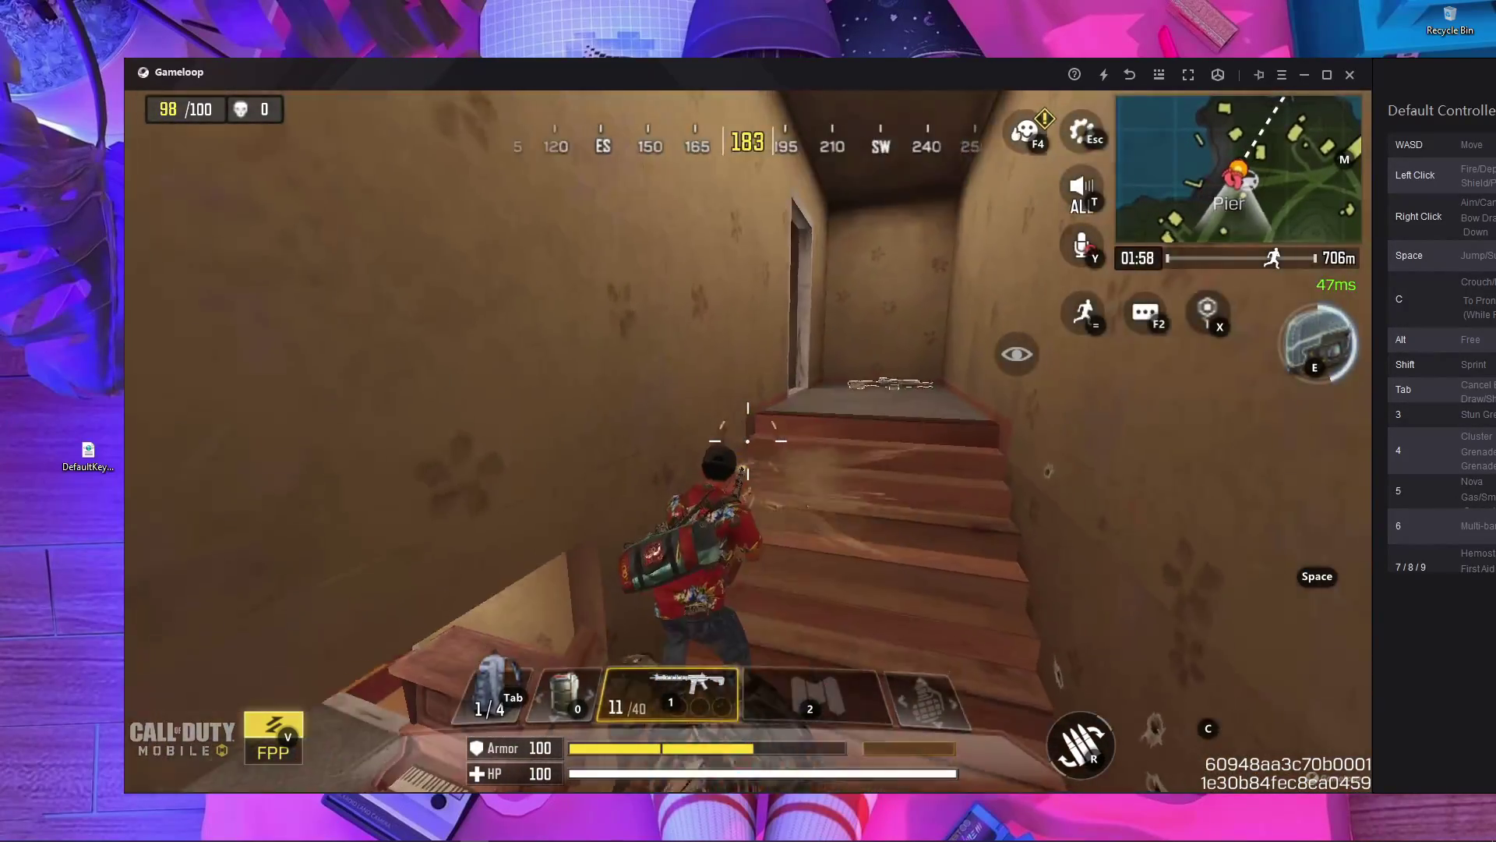
pyautogui.click(747, 441)
pyautogui.press('w')
# Reload the rifle, shoot the enemy at the doorway and advance toward the door.
pyautogui.press('r')
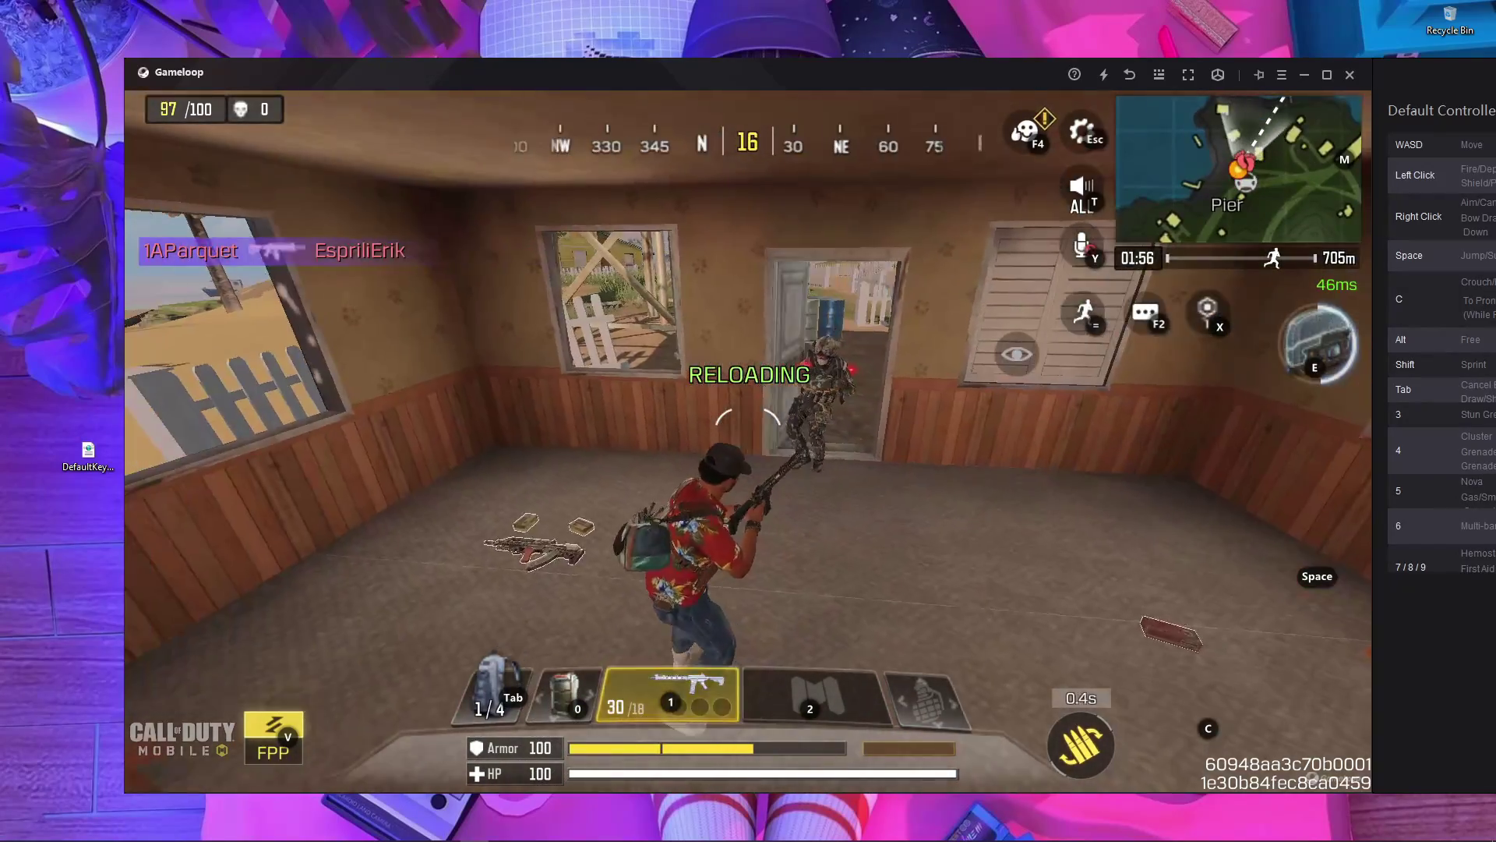
pyautogui.press('w')
pyautogui.click(747, 441)
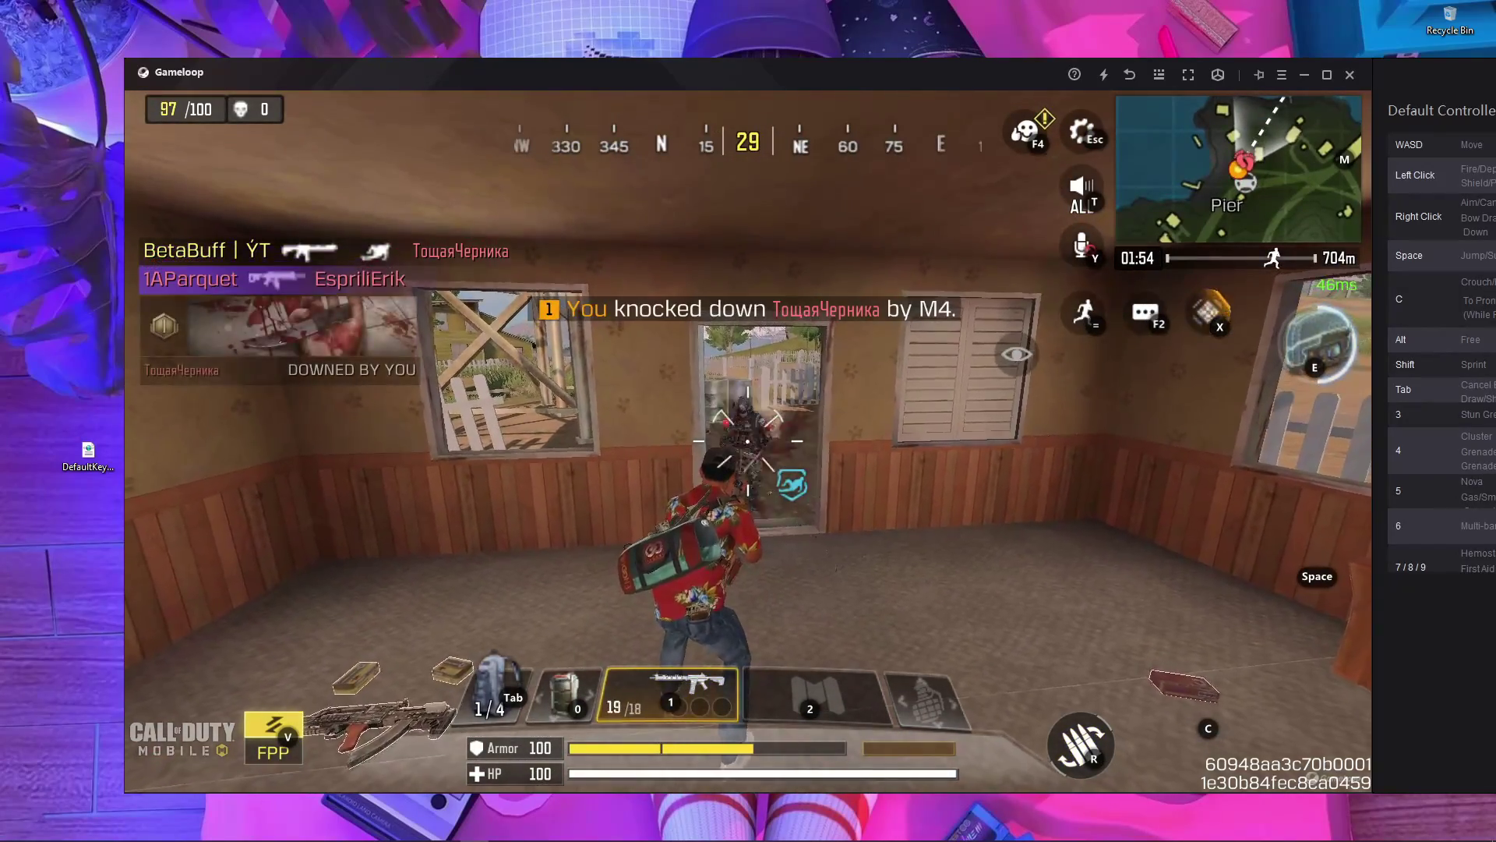
pyautogui.press('w')
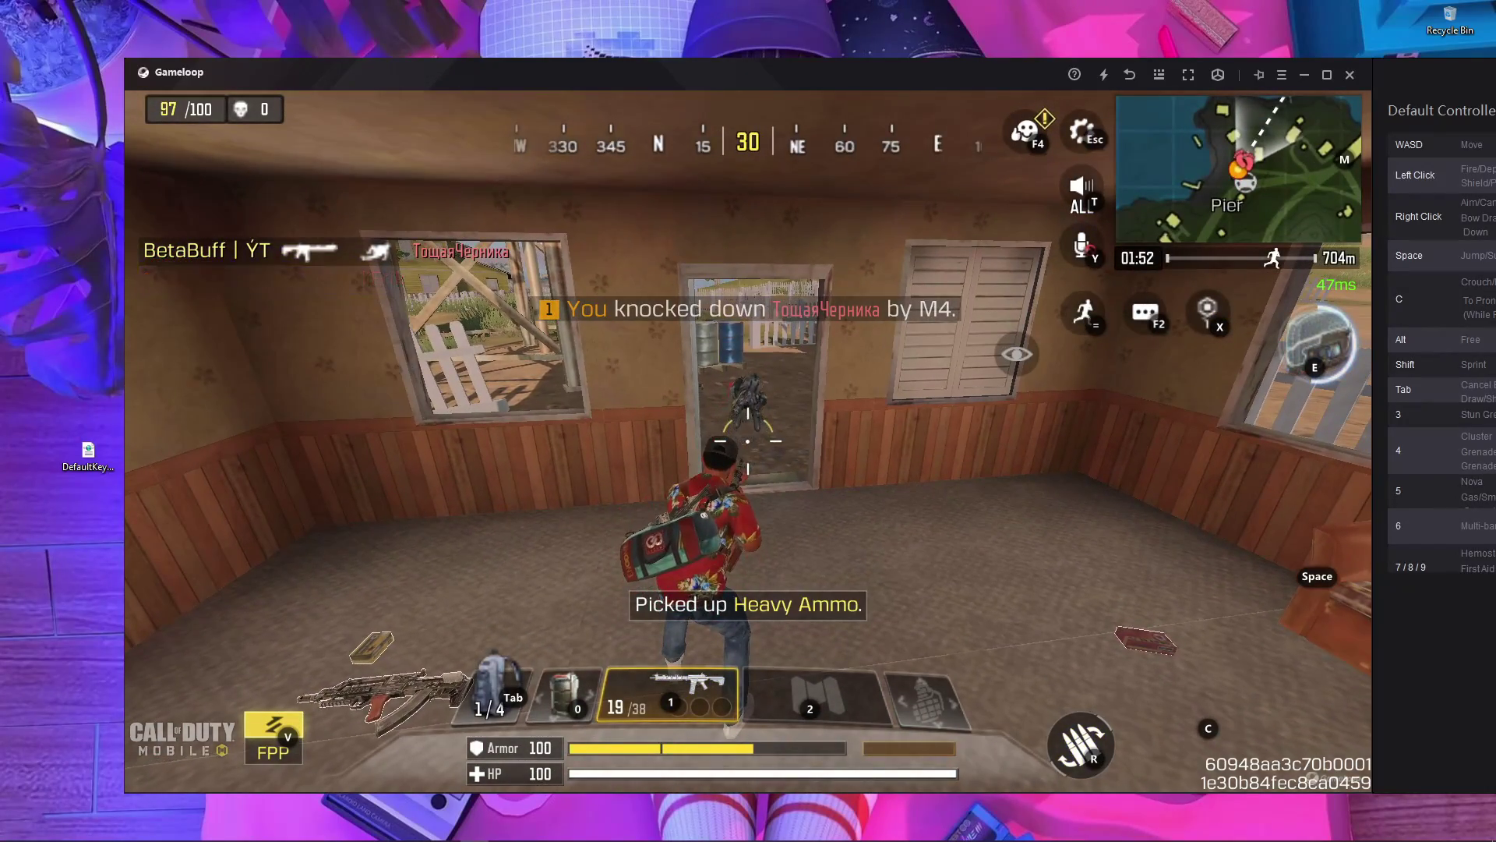
# Remove the Space key mapping from the Battle Royale layout and save the change.
pyautogui.click(1159, 74)
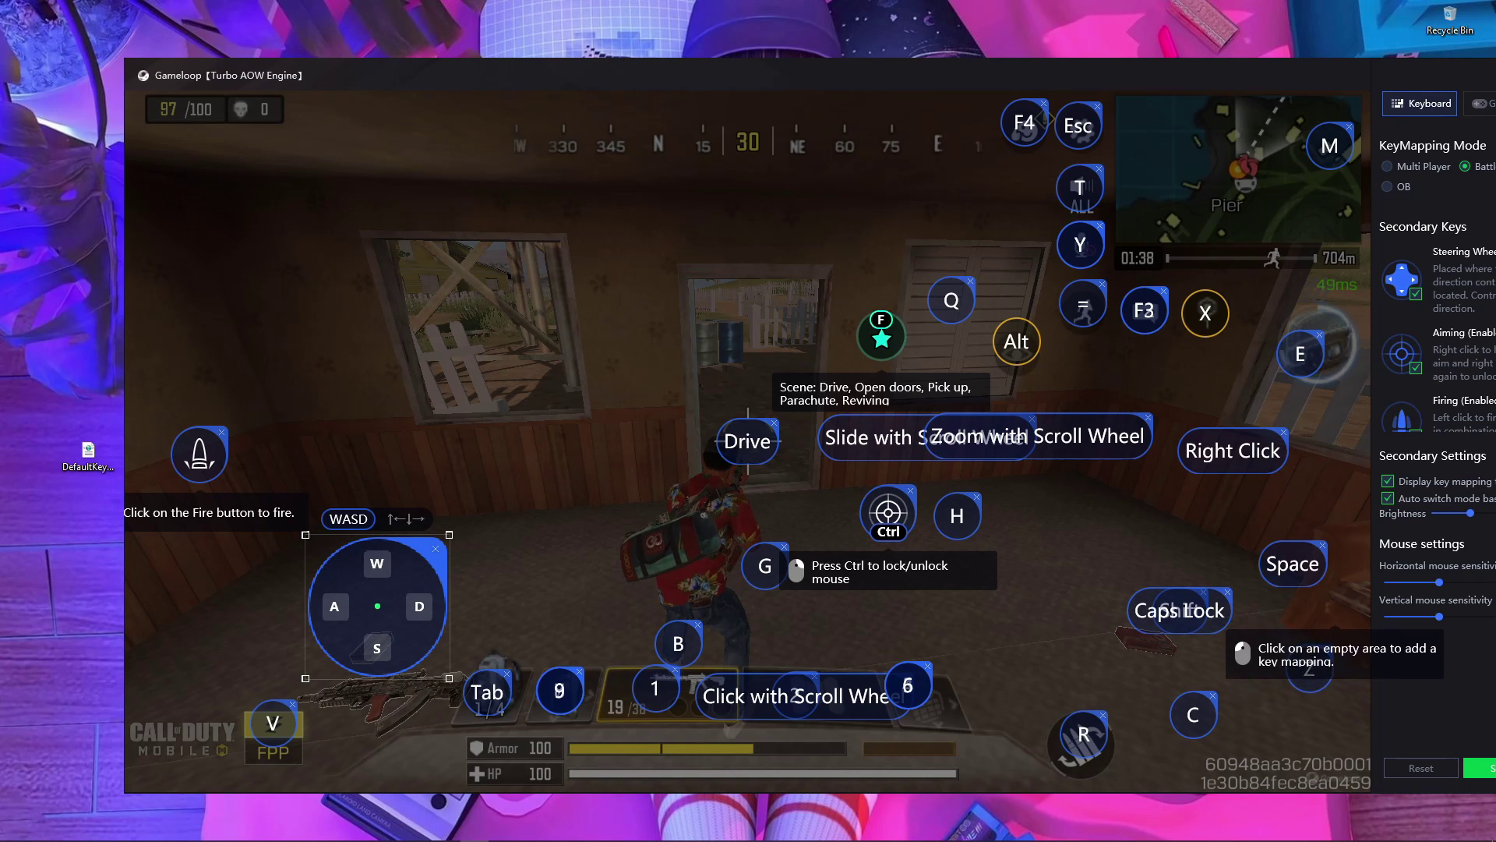
pyautogui.click(1292, 564)
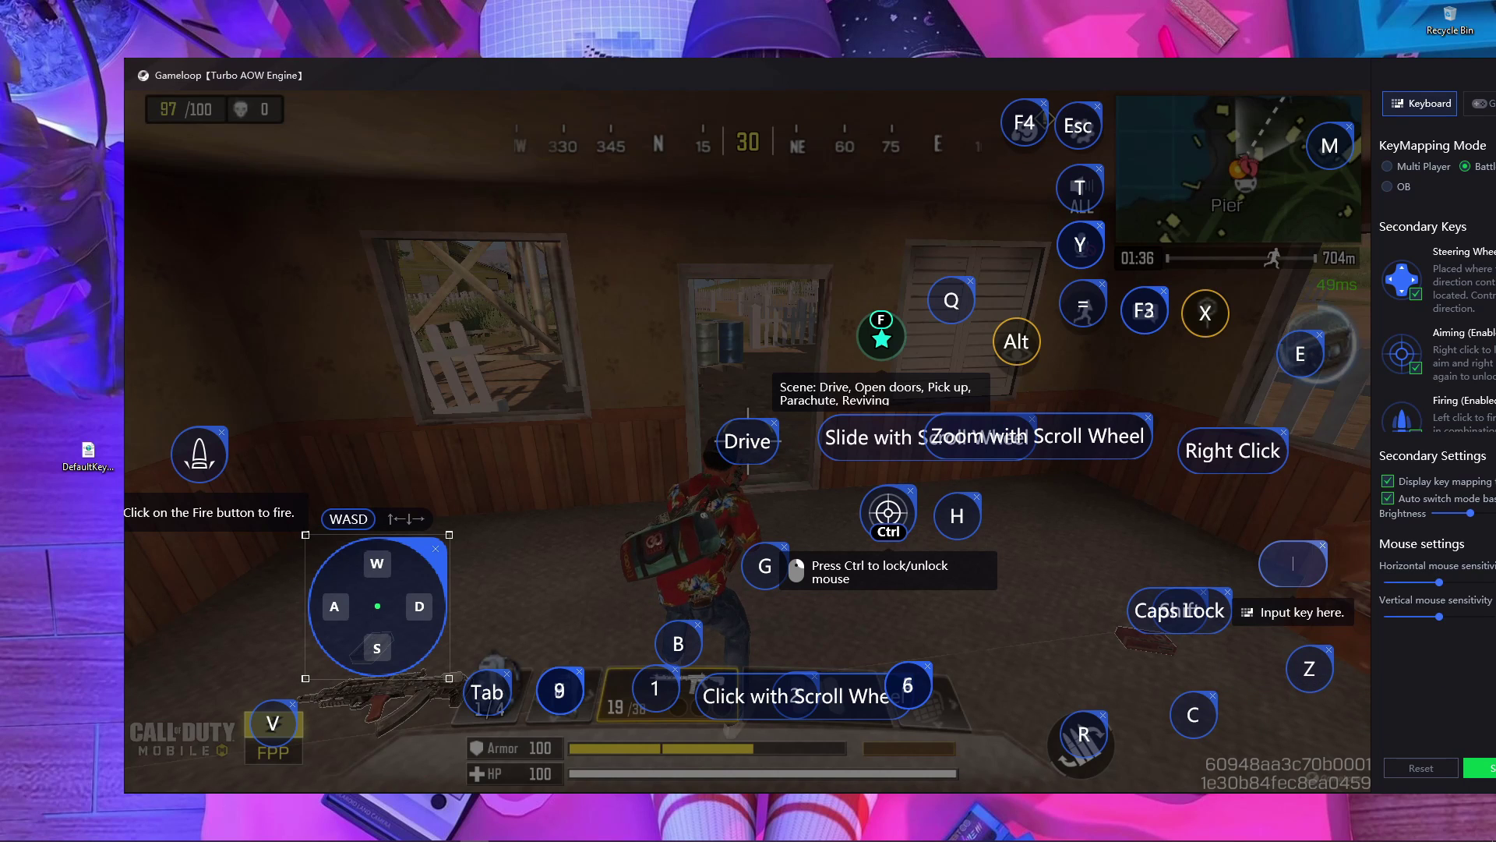
pyautogui.click(1479, 768)
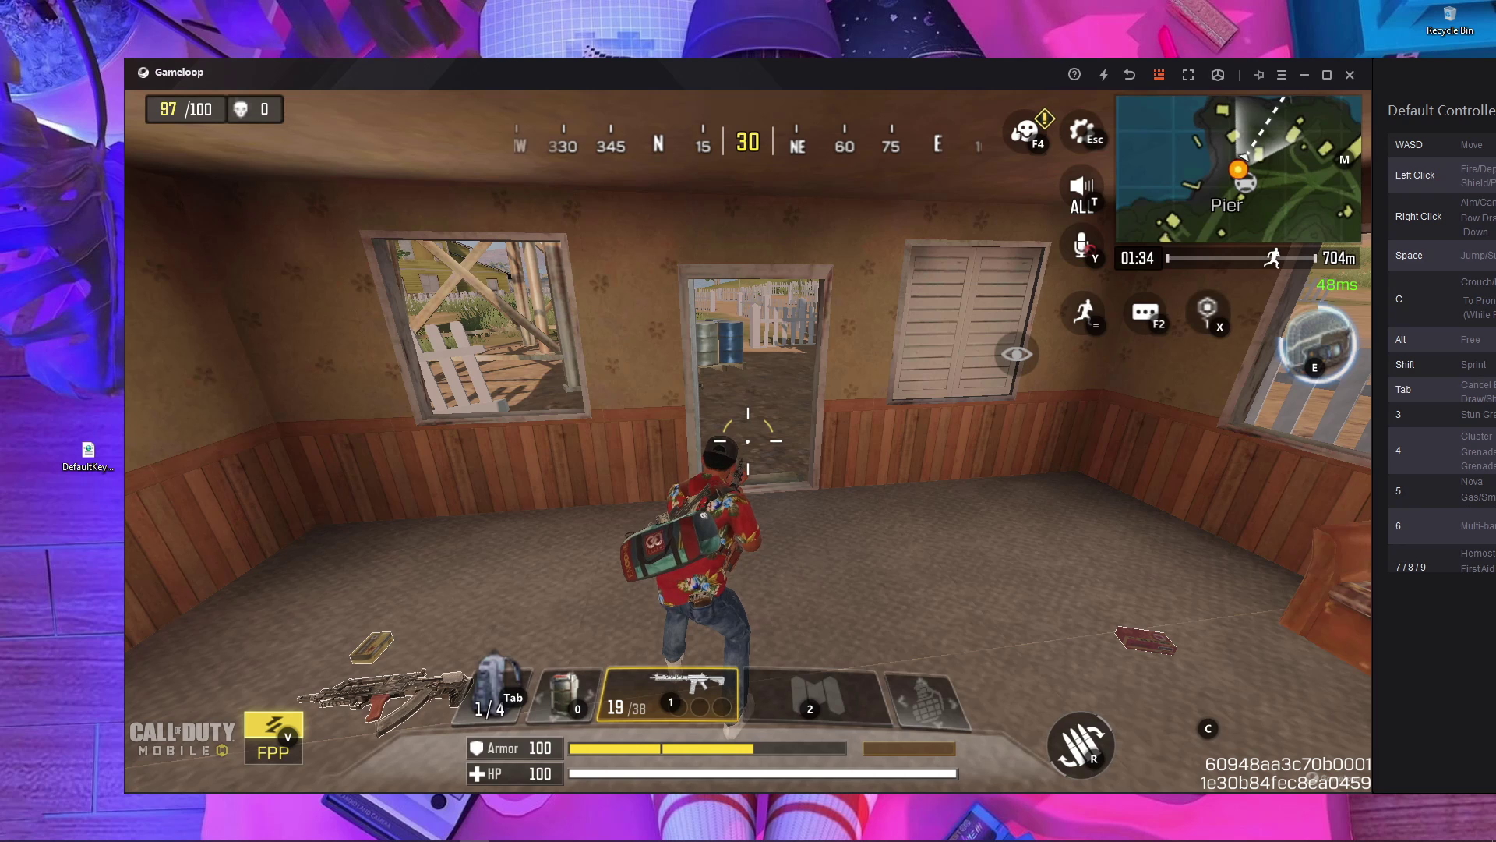
# Add the Space key mapping again just above Z, save the layout and move the character forward.
pyautogui.click(1159, 75)
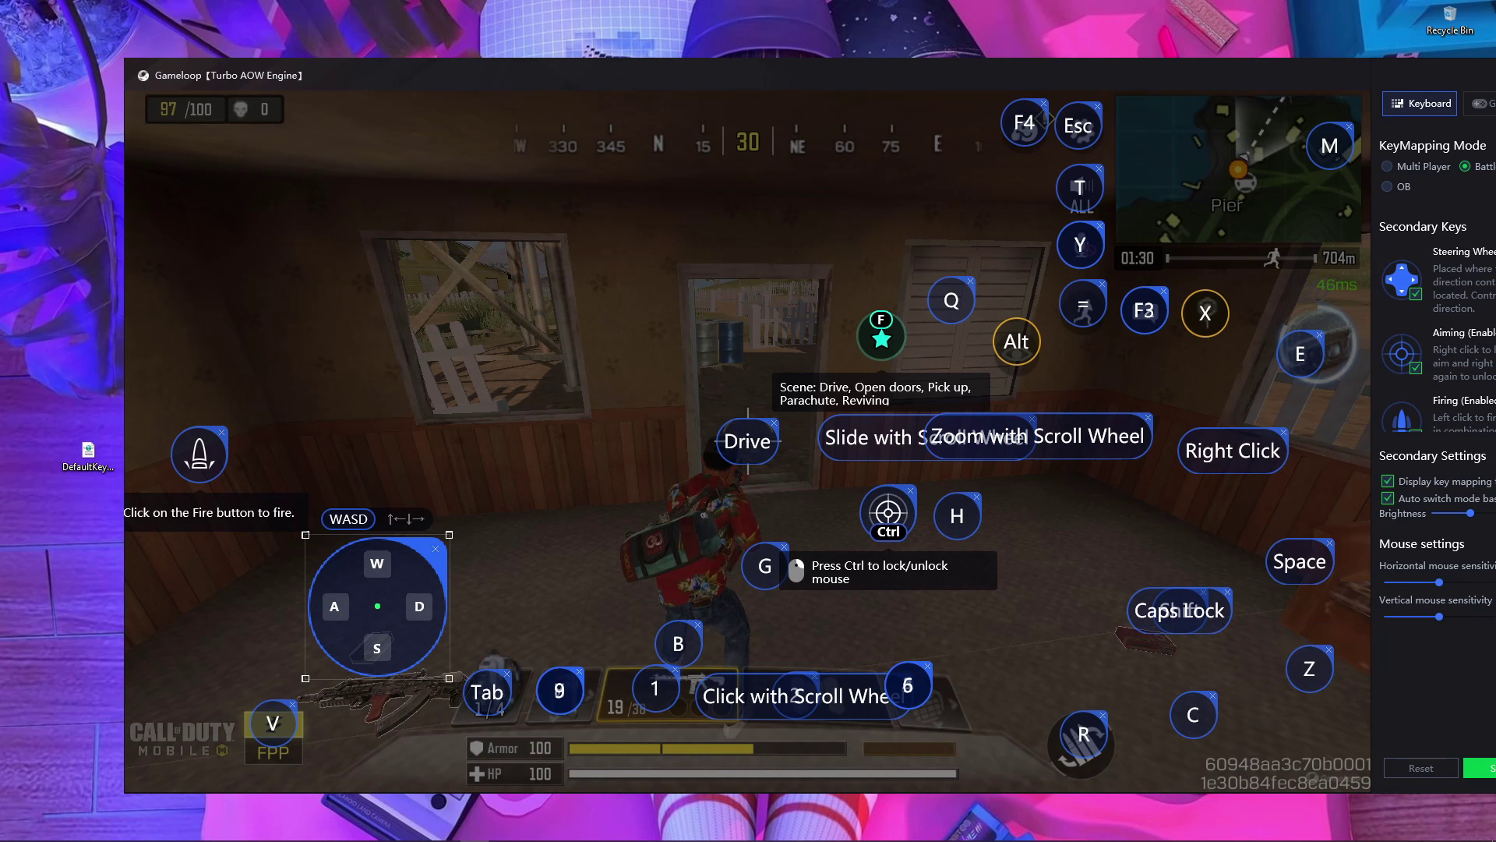
pyautogui.click(1481, 768)
pyautogui.press('w')
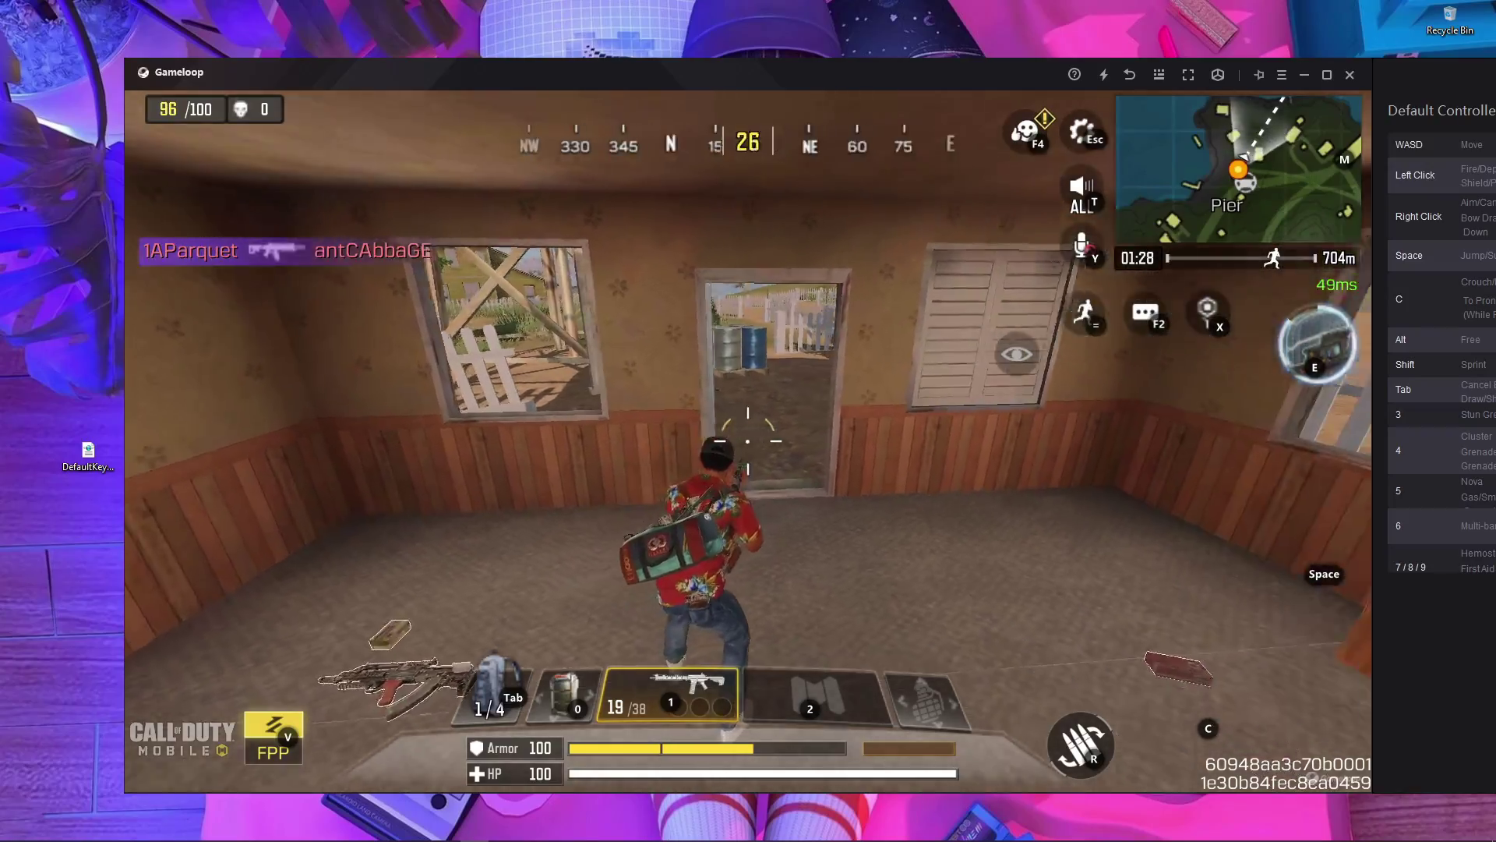